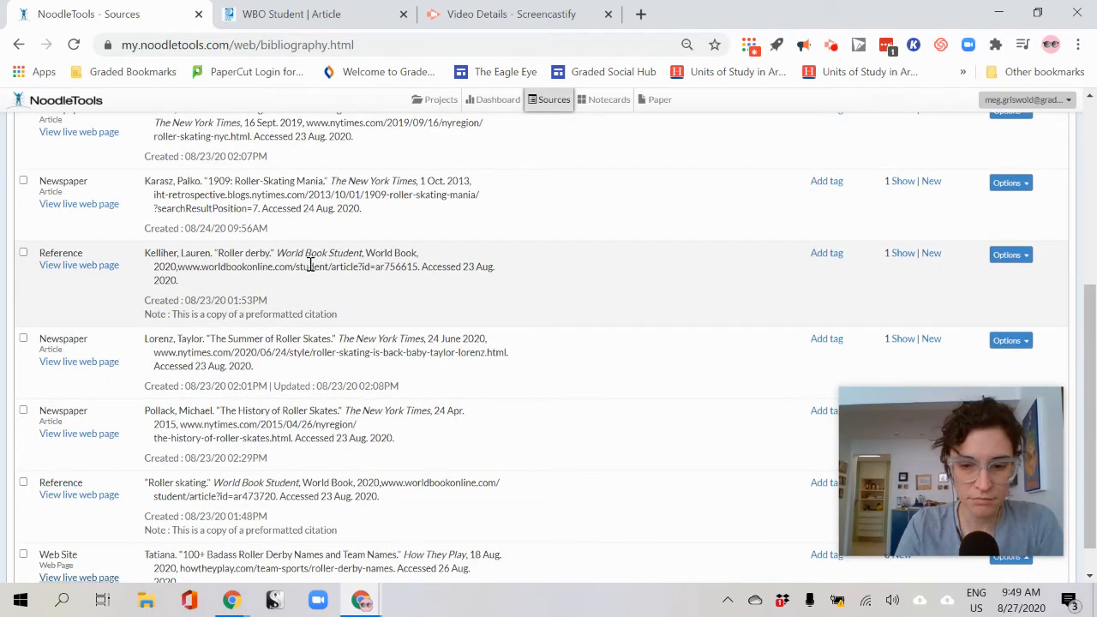
Zoom in on the sources page and scroll to the Holson New York Times roller-skating entry
key("ctrl+plus")
key("ctrl+plus")
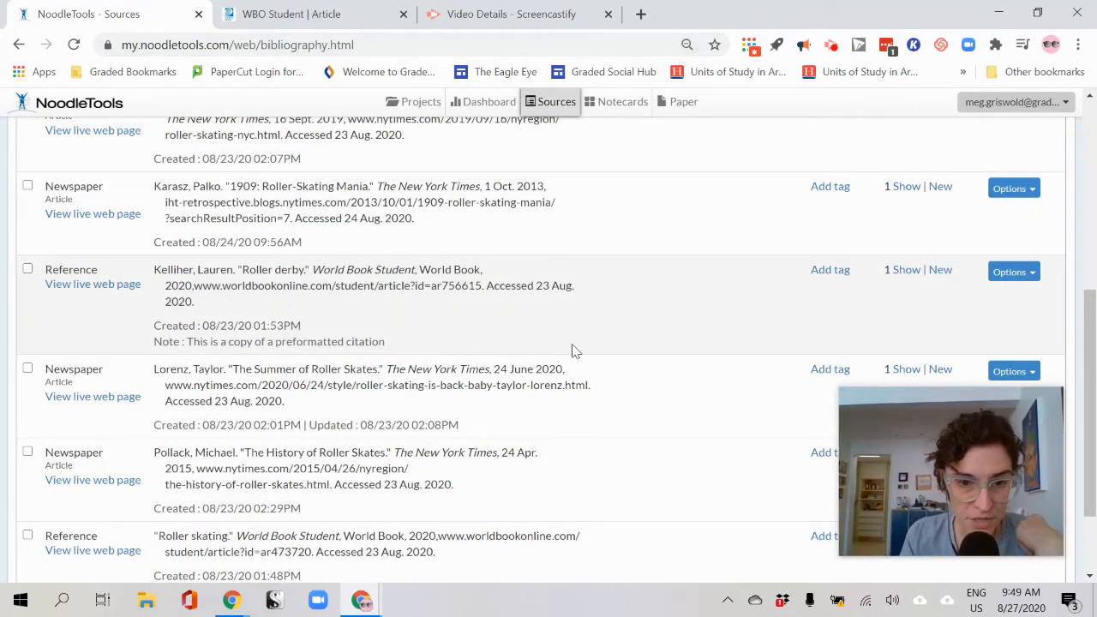
scroll(575, 351, "up", 3)
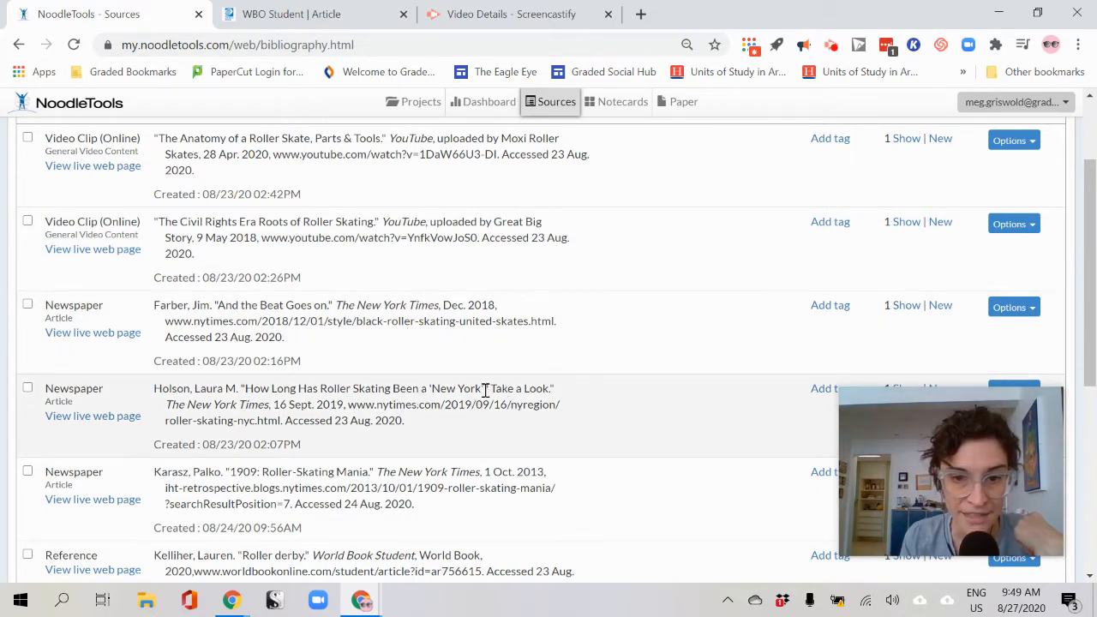
scroll(482, 395, "down", 2)
scroll(389, 361, "up", 1)
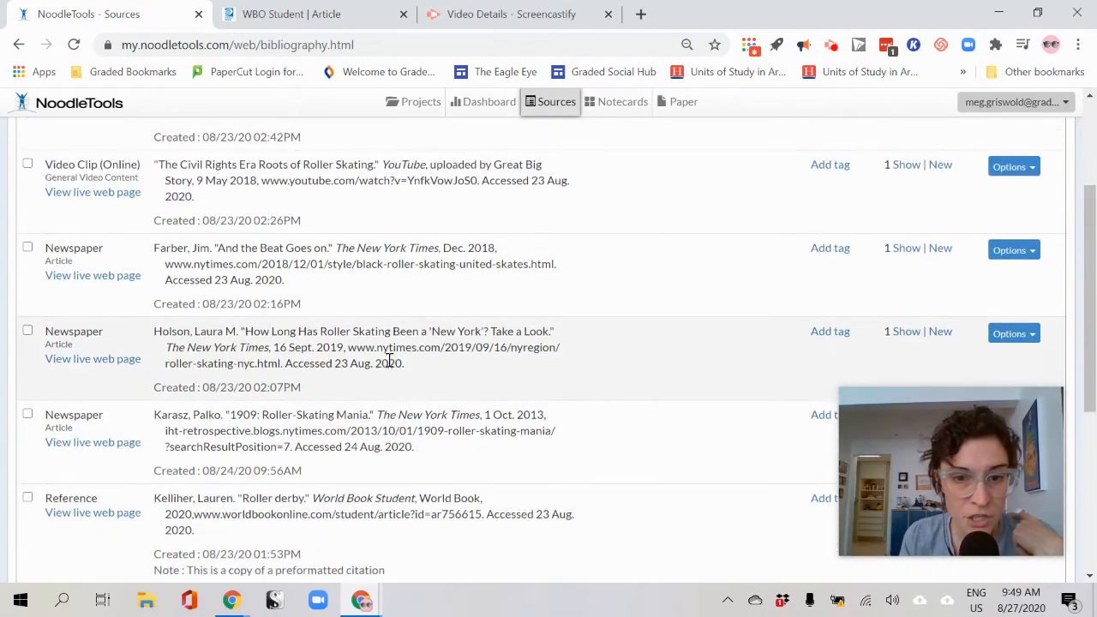
Open the Holson entry's live NYT article, skim it, and return to the NoodleTools sources list
left_click(91, 359)
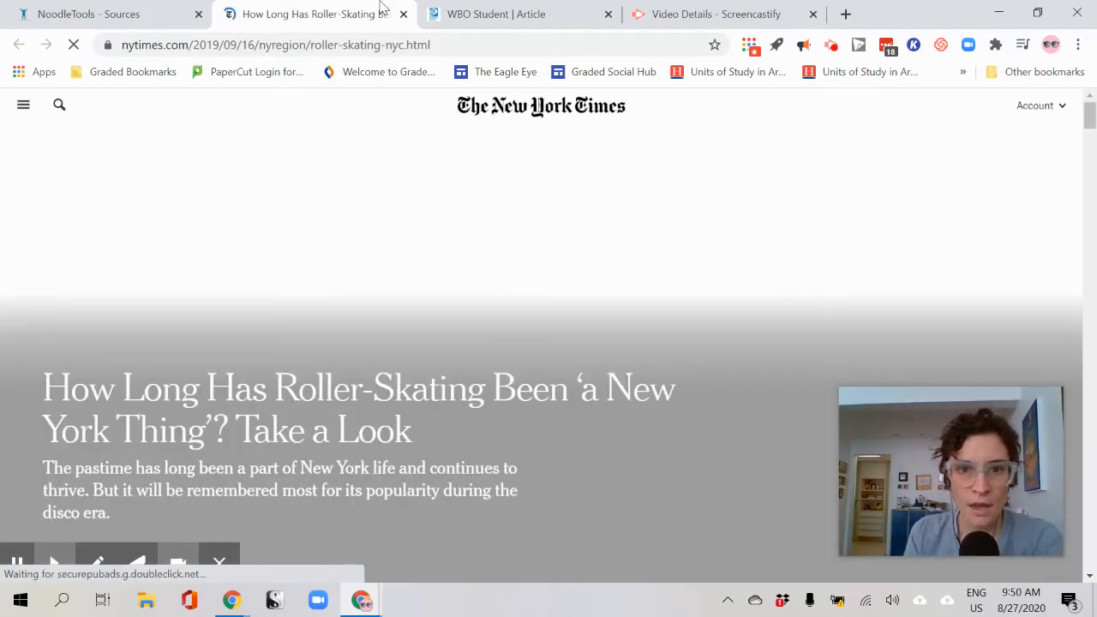
scroll(419, 303, "down", 3)
scroll(418, 302, "up", 3)
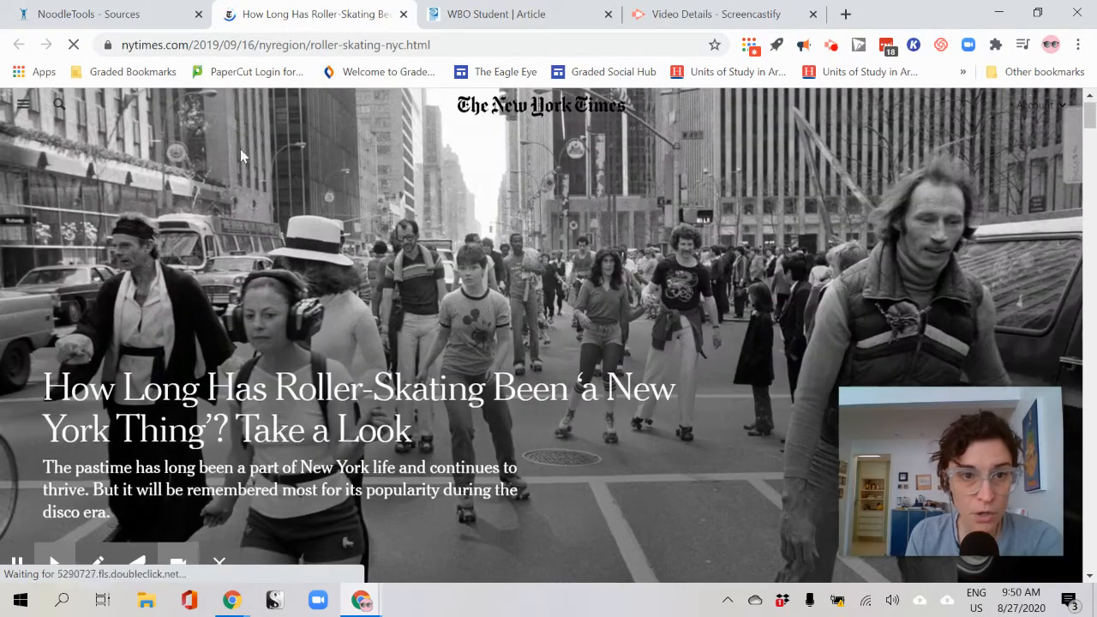
left_click(51, 21)
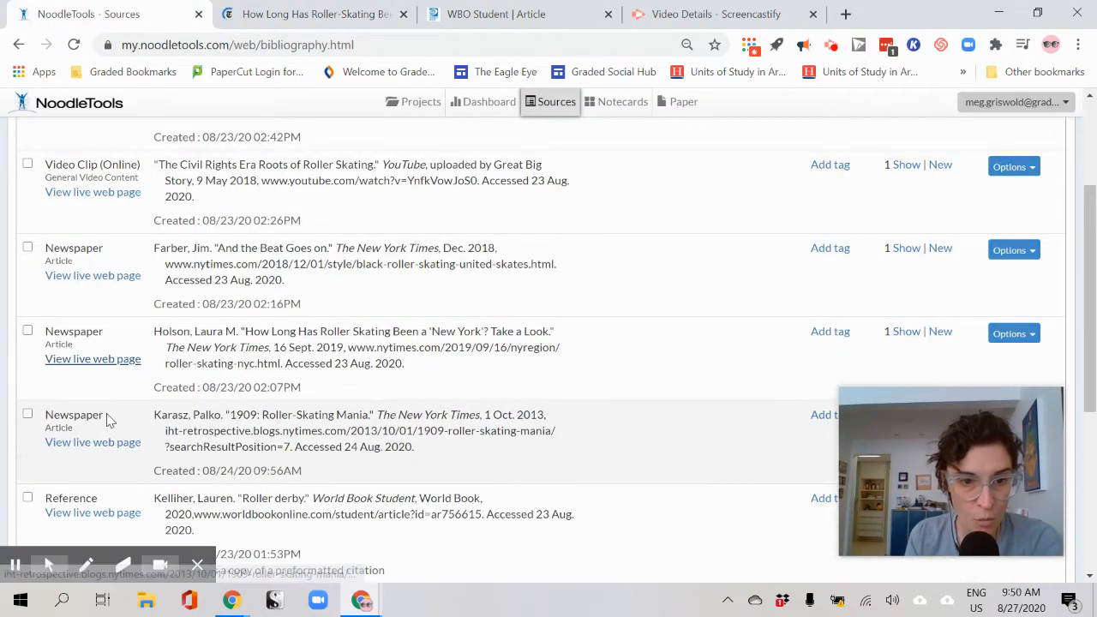
Open the roller-skating newspaper citation for editing and scroll to its Annotation field
left_click(1016, 334)
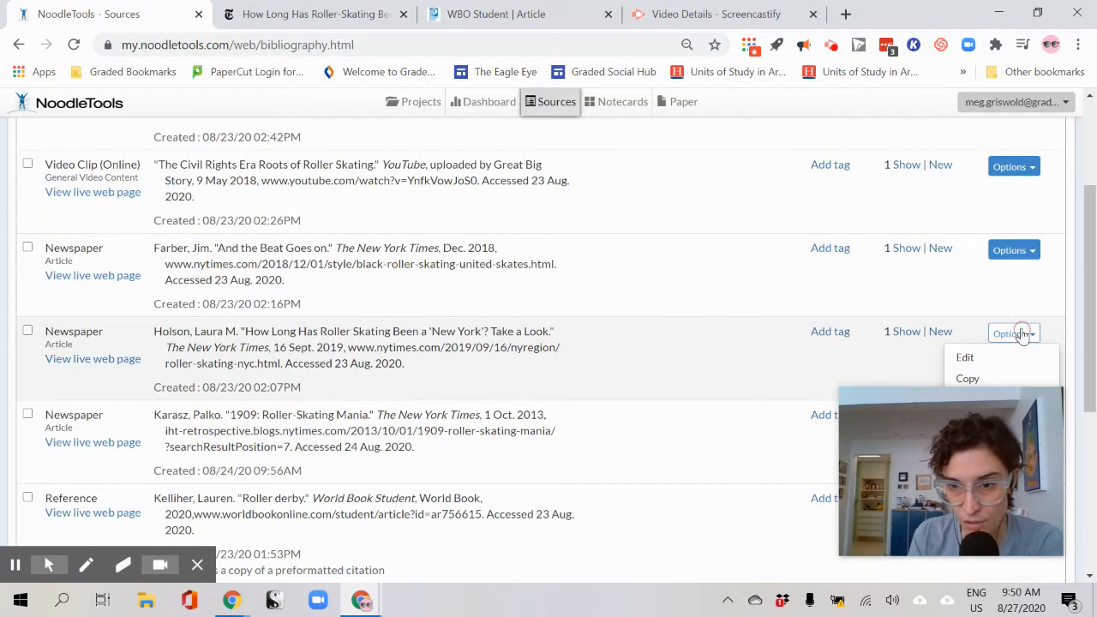
left_click(1016, 359)
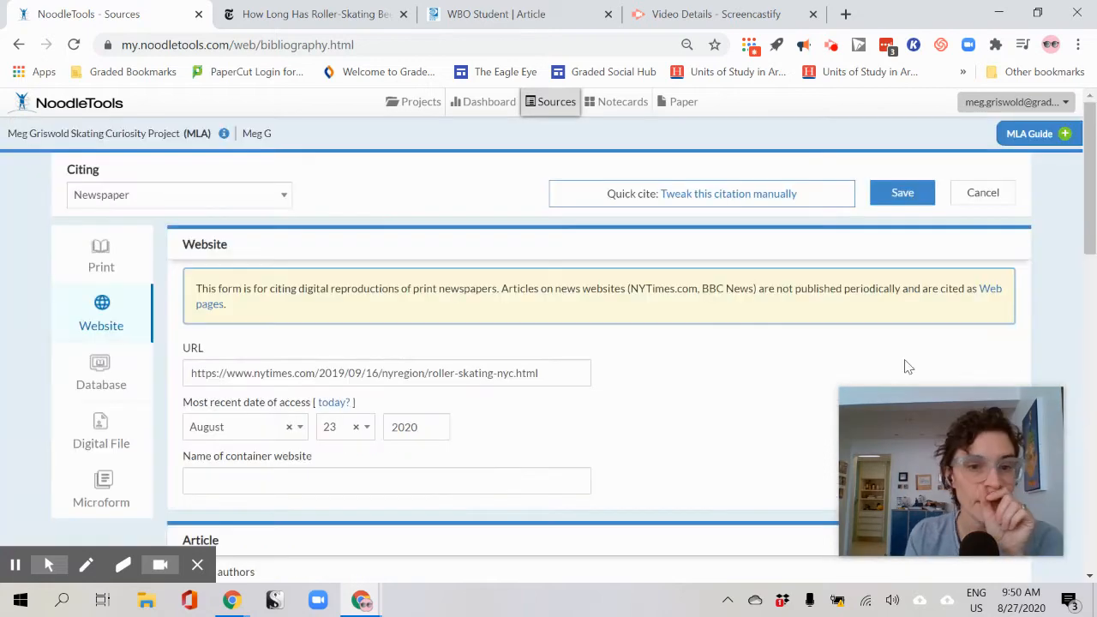
scroll(606, 341, "down", 10)
scroll(614, 348, "down", 2)
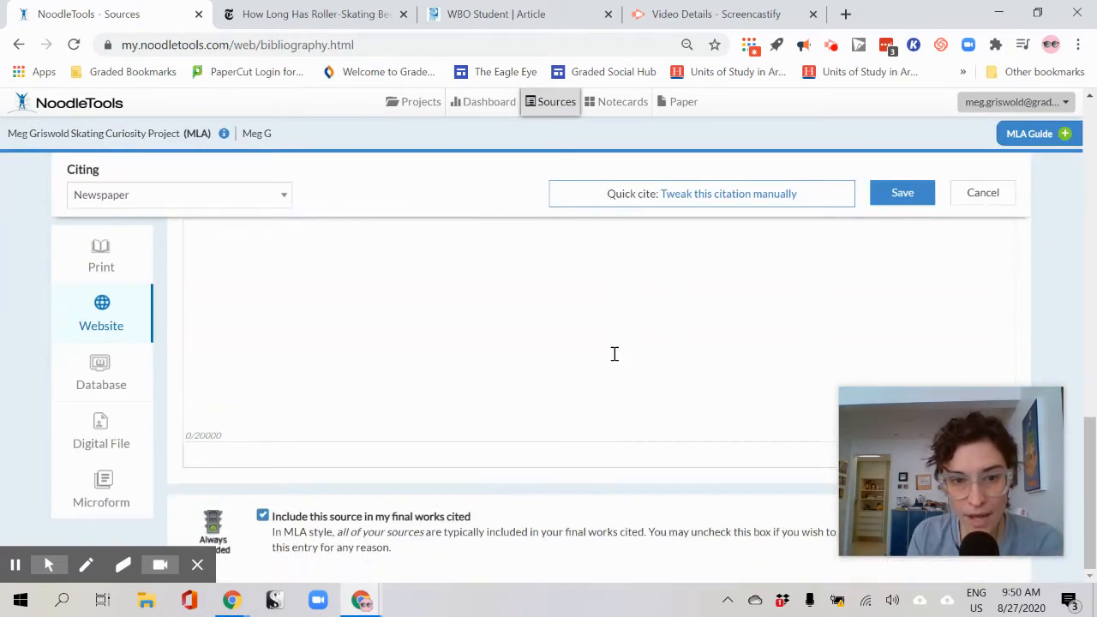
scroll(289, 431, "up", 3)
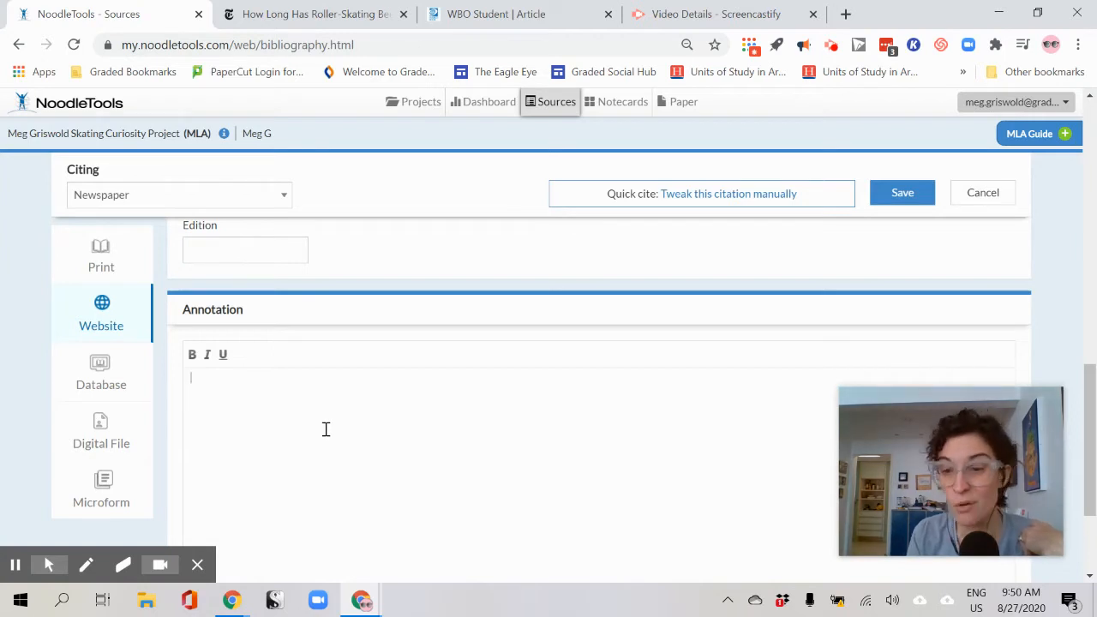
Enter the CRAAP letters C, R, A, A, P on separate annotation lines
type("R")
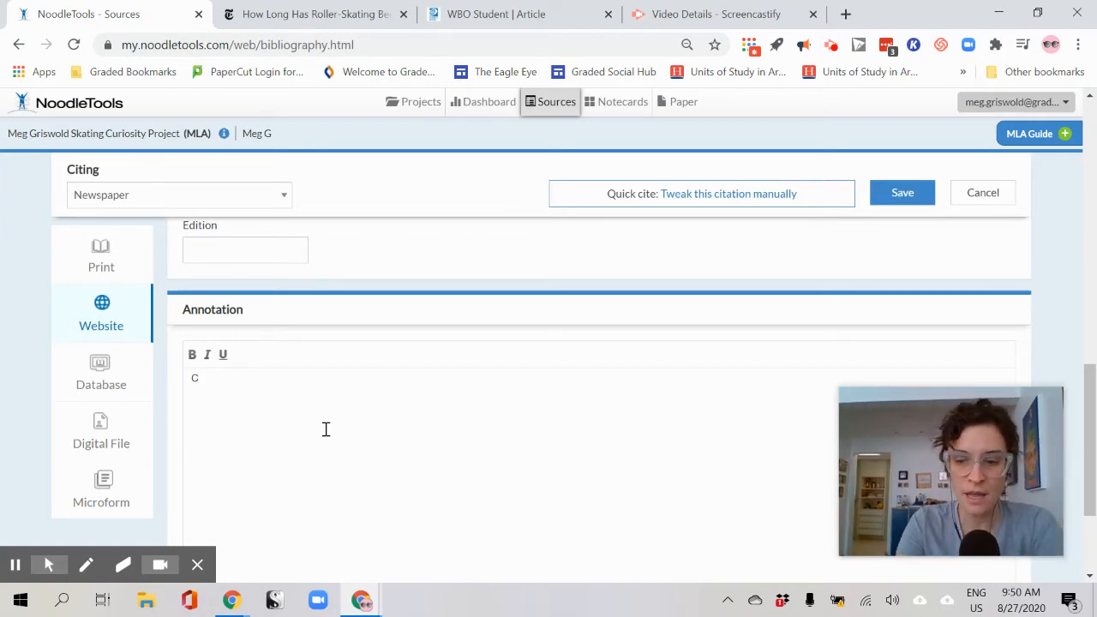
scroll(326, 432, "down", 2)
type("A")
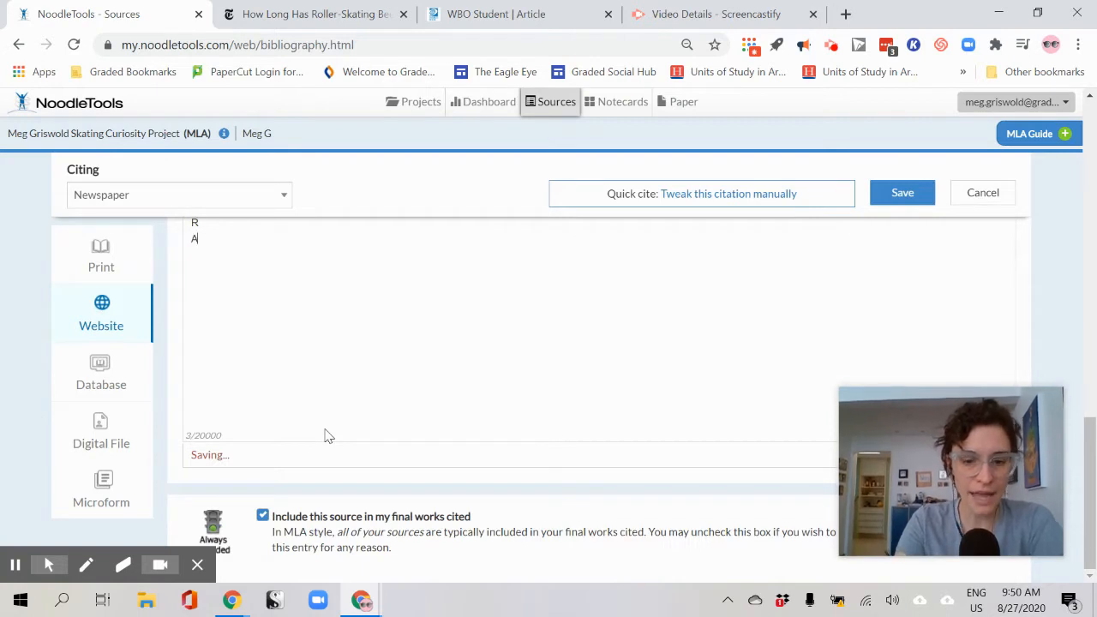
key("Return")
type("A")
key("Return")
type("P")
key("Return")
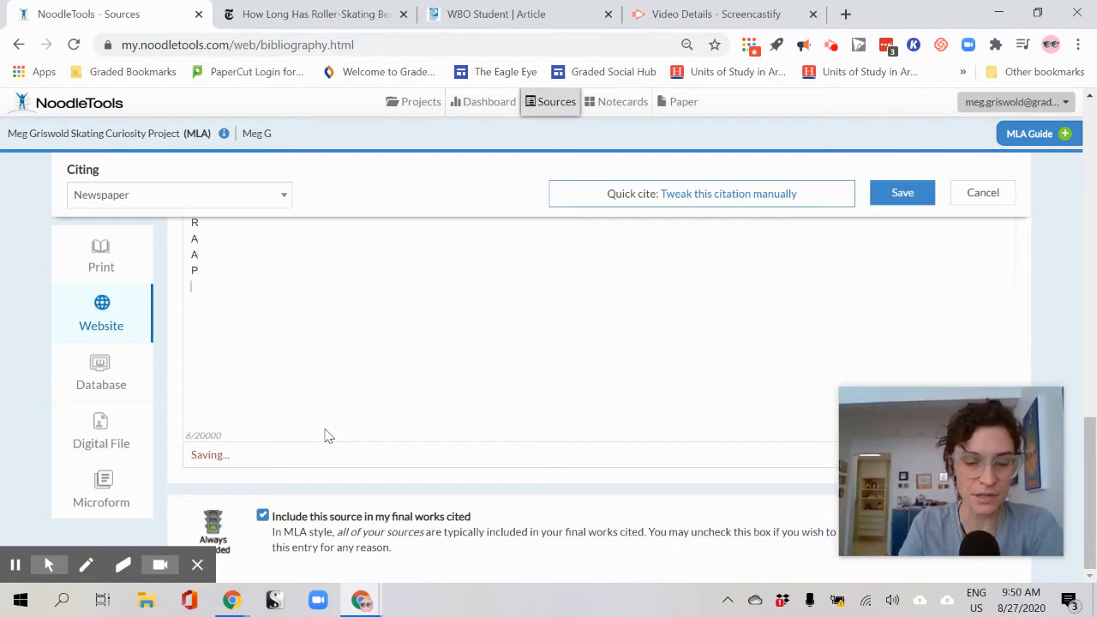
scroll(327, 437, "up", 2)
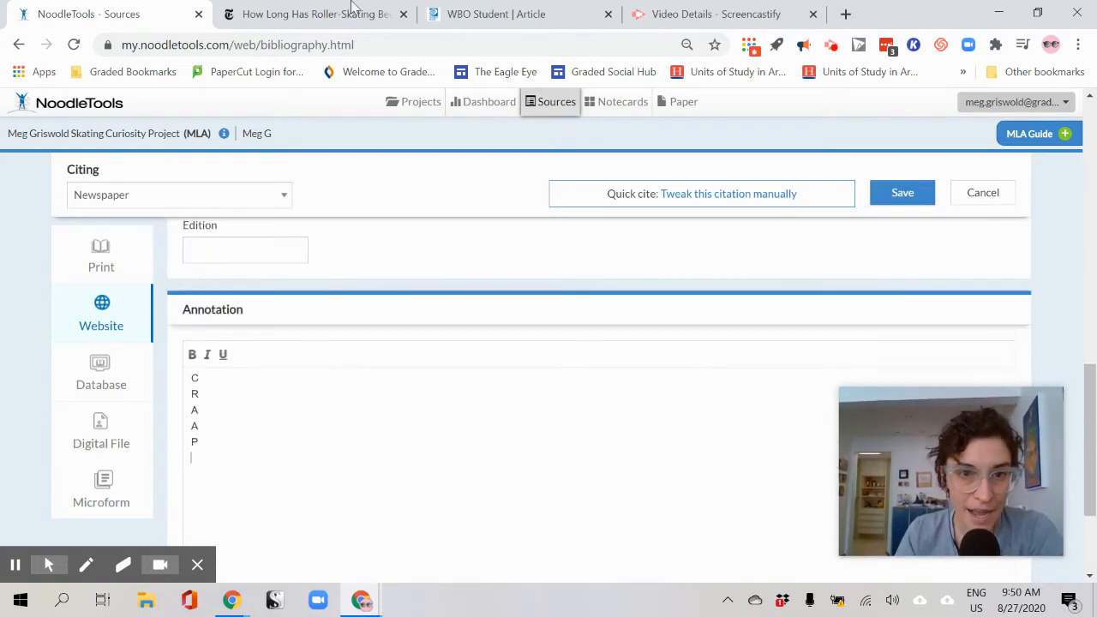
Switch to the Curiosity Project lesson slideshow window
left_click(252, 609)
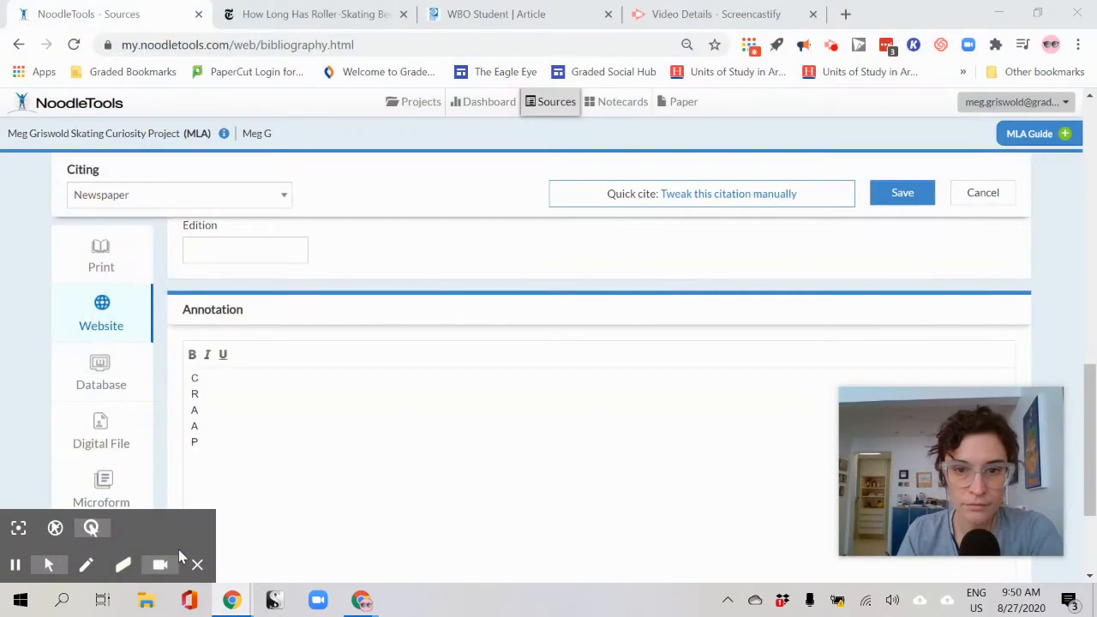
mouse_move(347, 605)
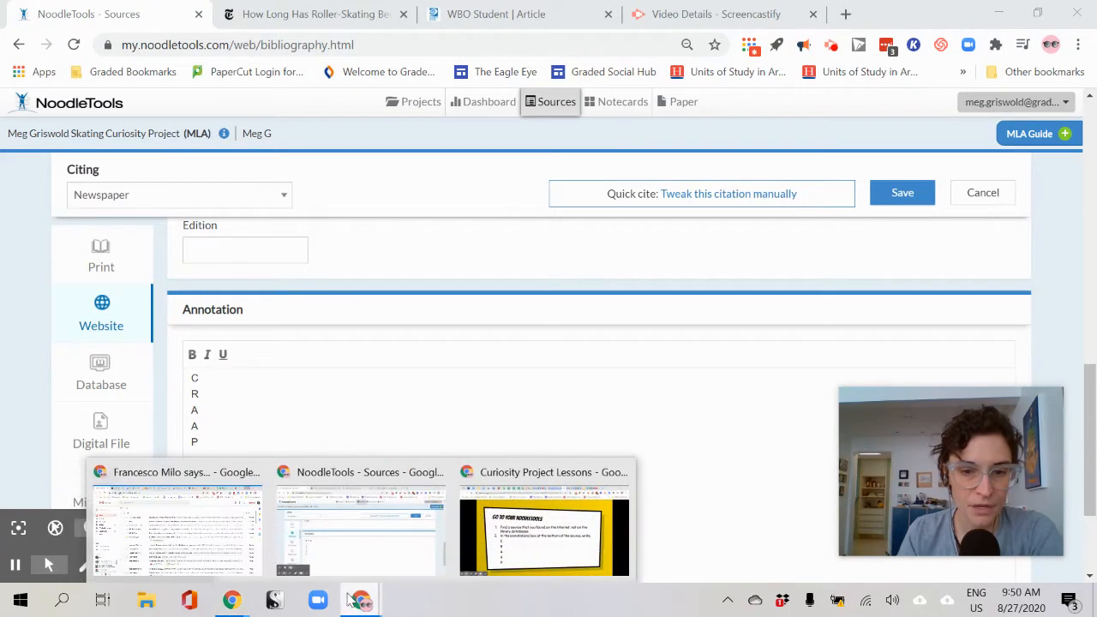
left_click(527, 538)
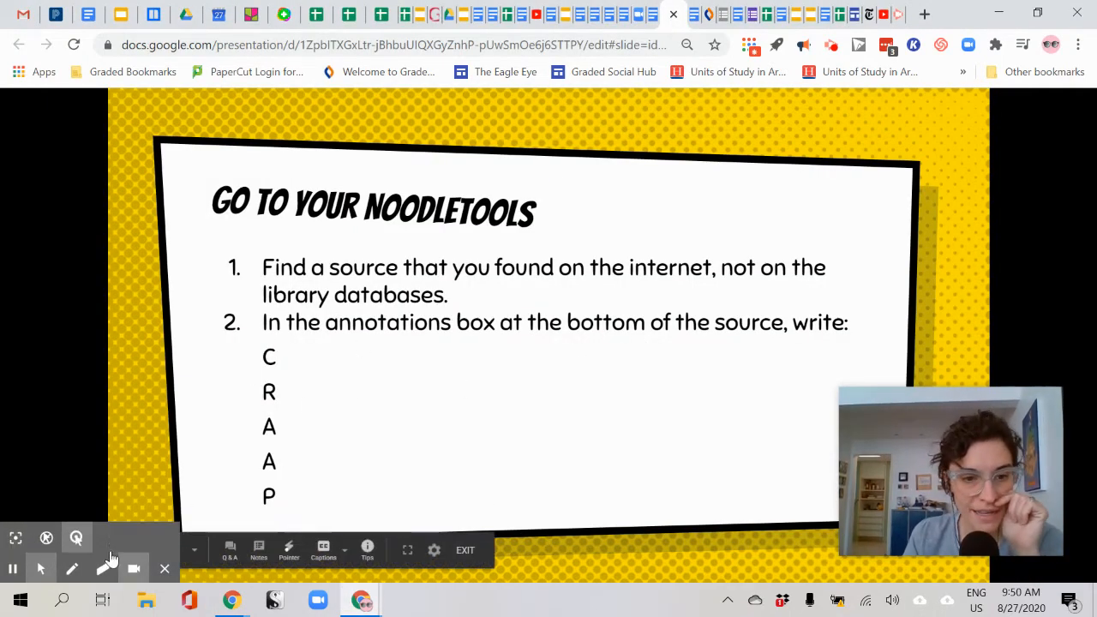
Advance the lesson to slide 64's CRAAP example sentences, then return to the NoodleTools form
left_click(165, 568)
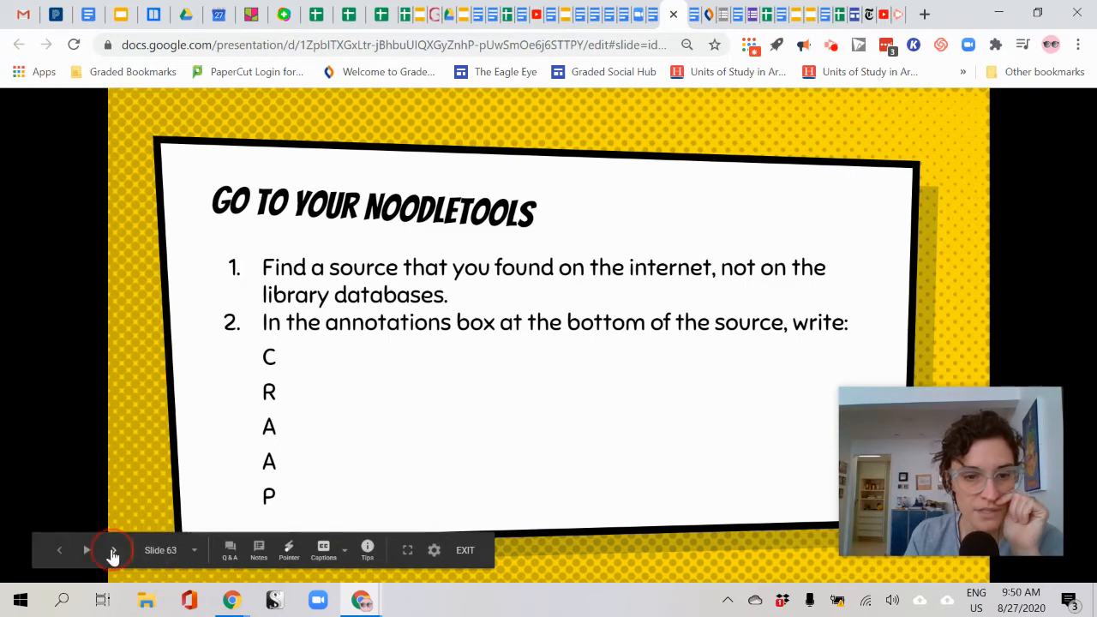
left_click(113, 553)
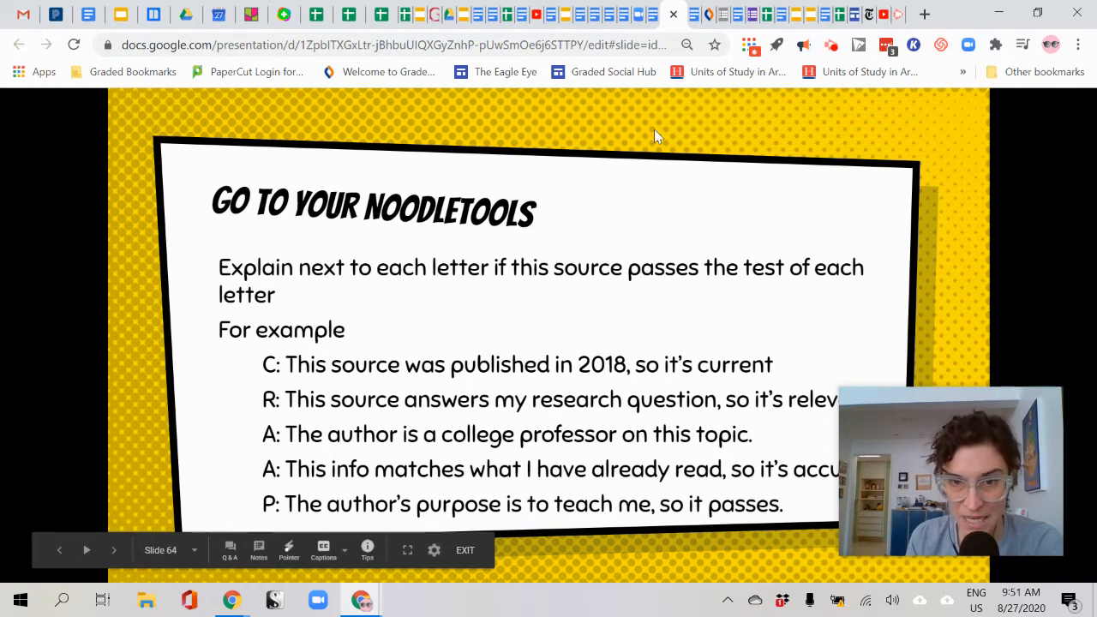
left_click(364, 600)
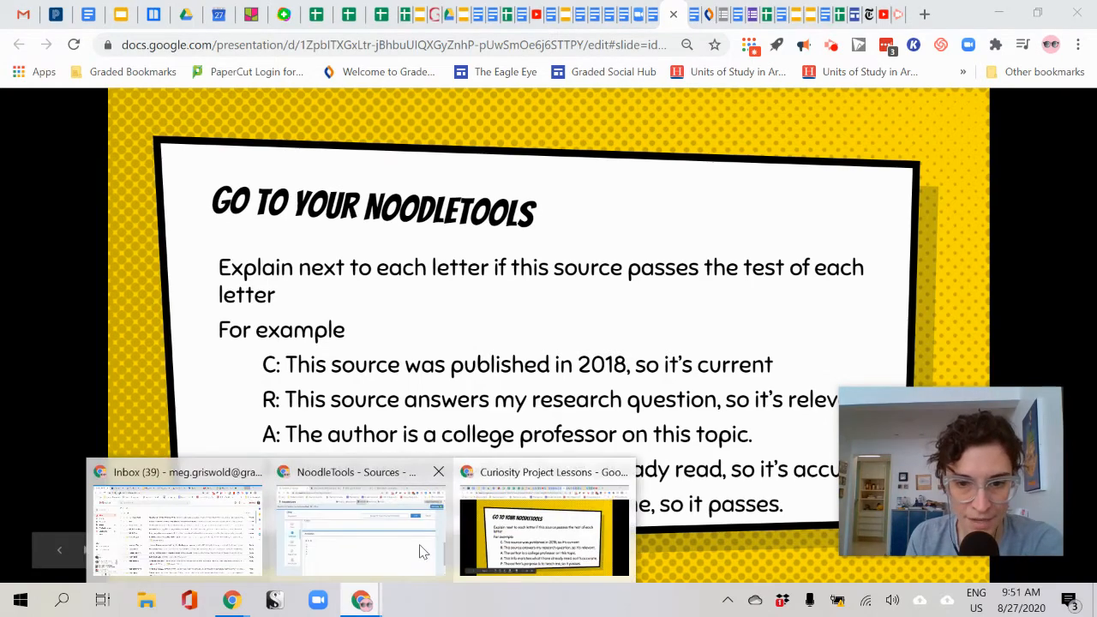
left_click(397, 555)
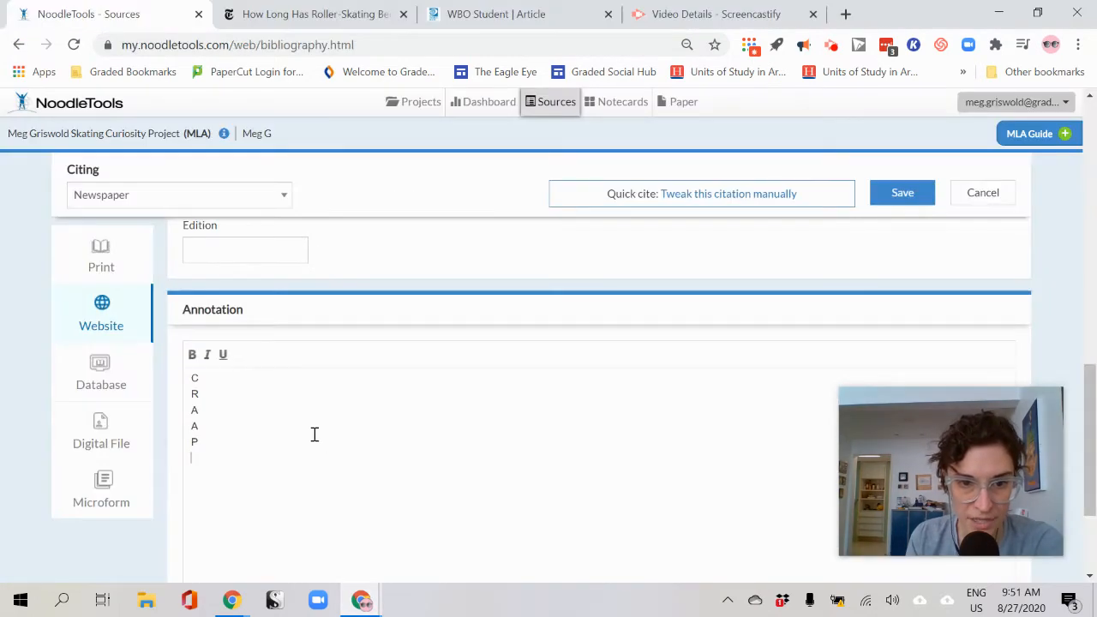
Glance at the roller-skating article, then come back to the annotation editor
left_click(345, 19)
scroll(265, 388, "down", 2)
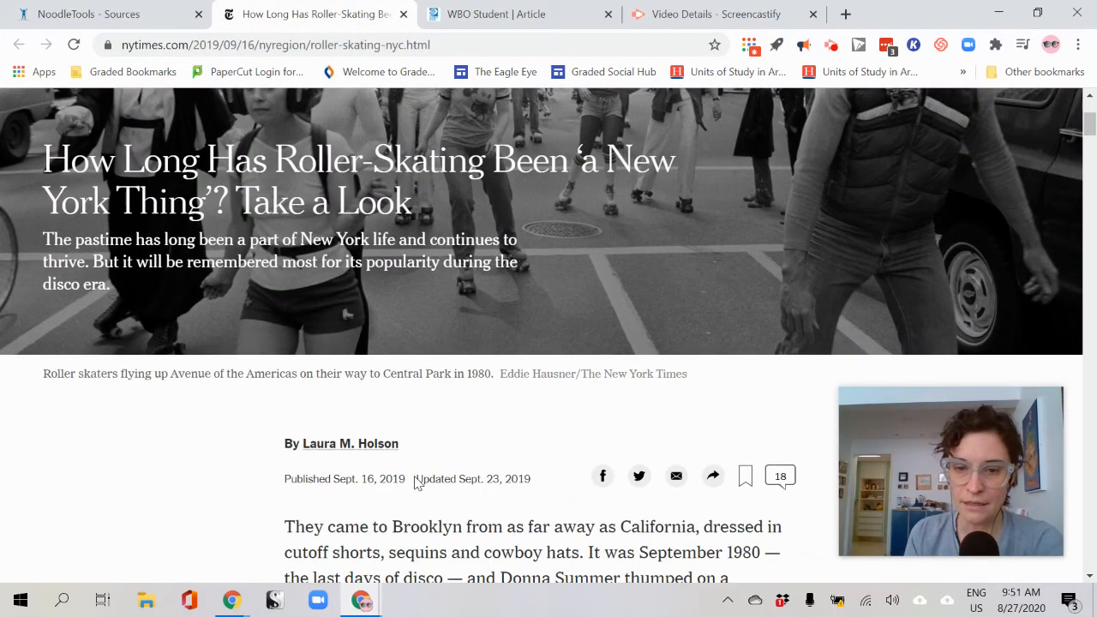
left_click(108, 13)
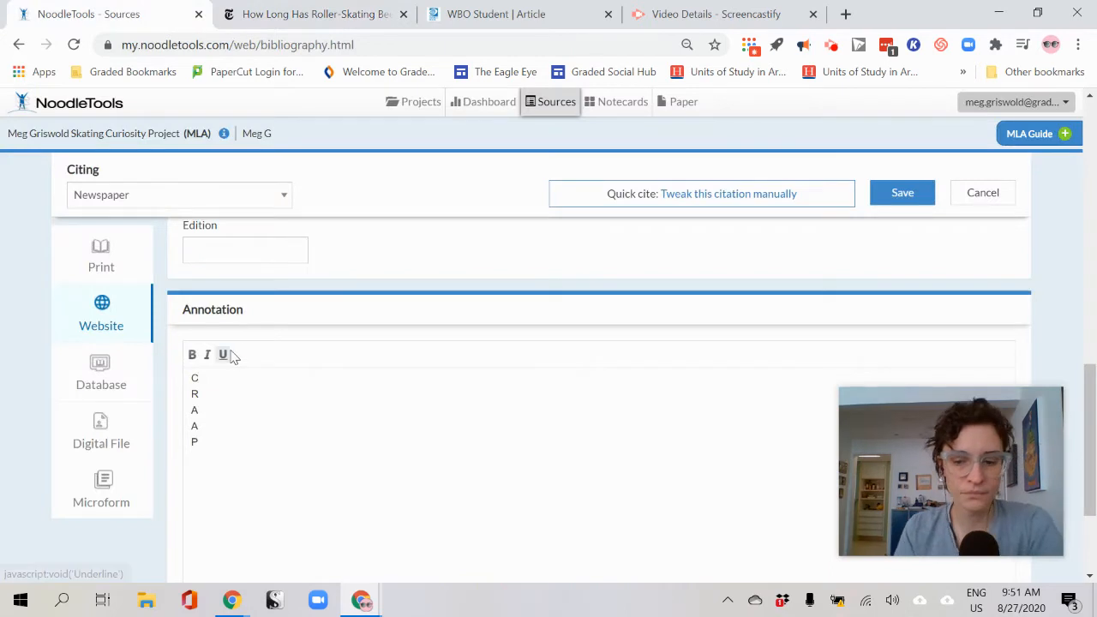
Write 'This was written in 2019, that is very recent.' on the C line and remove the blank line
type(": This was")
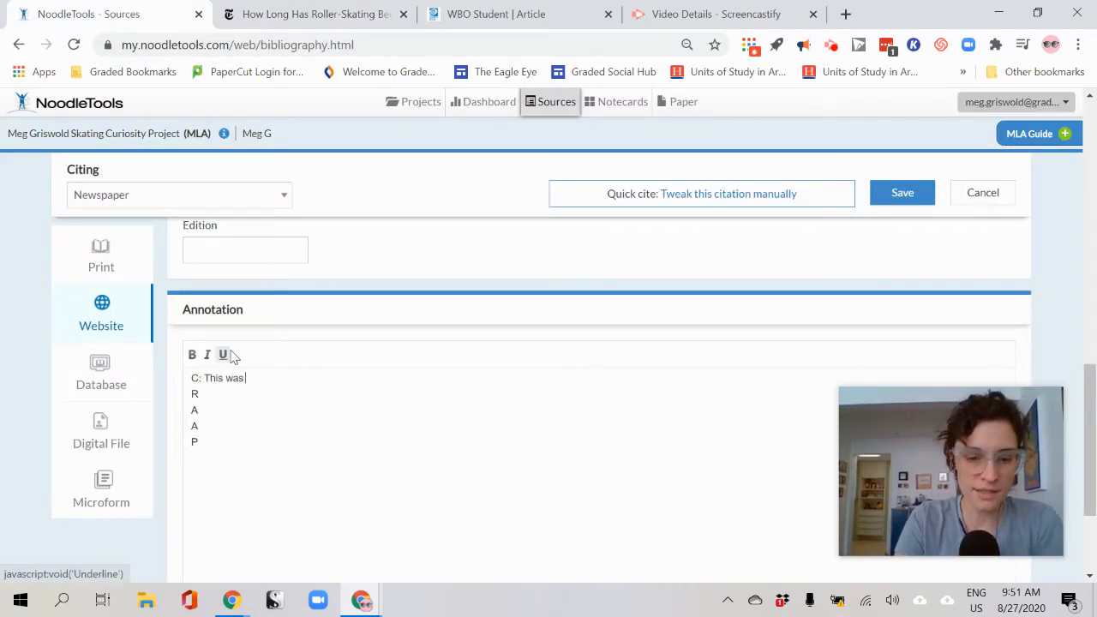
key("ctrl+plus")
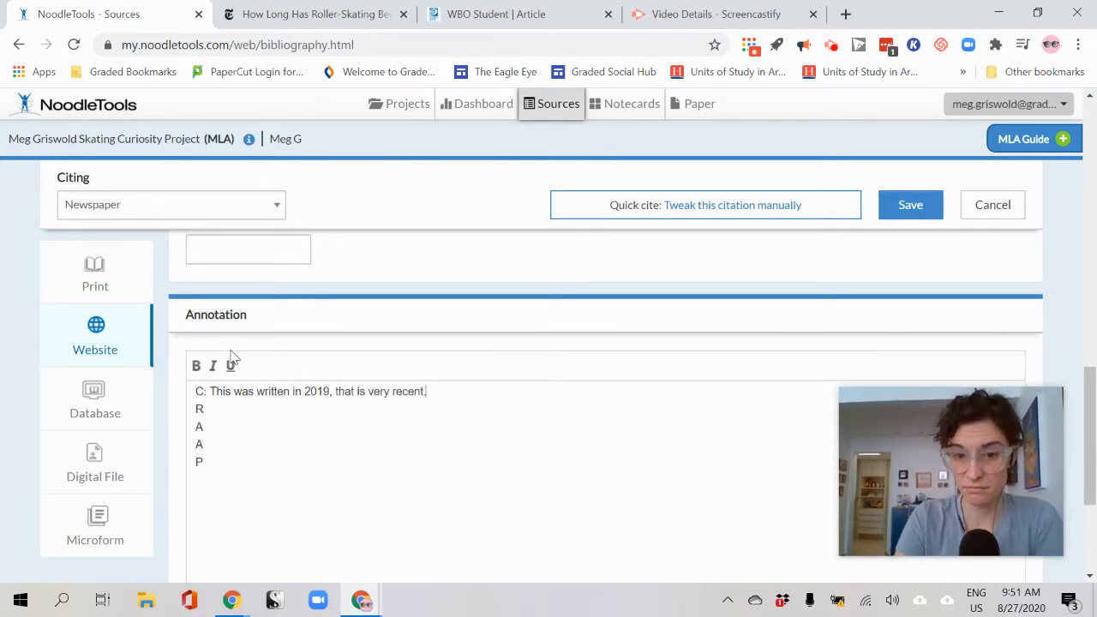
scroll(231, 356, "down", 3)
scroll(233, 360, "up", 3)
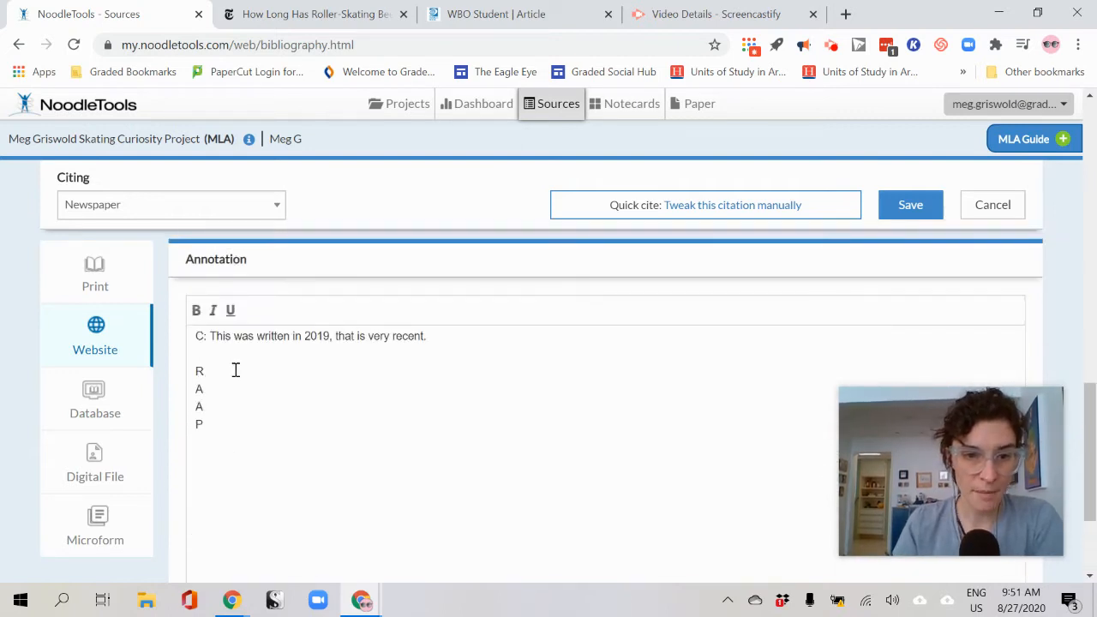
key("BackSpace")
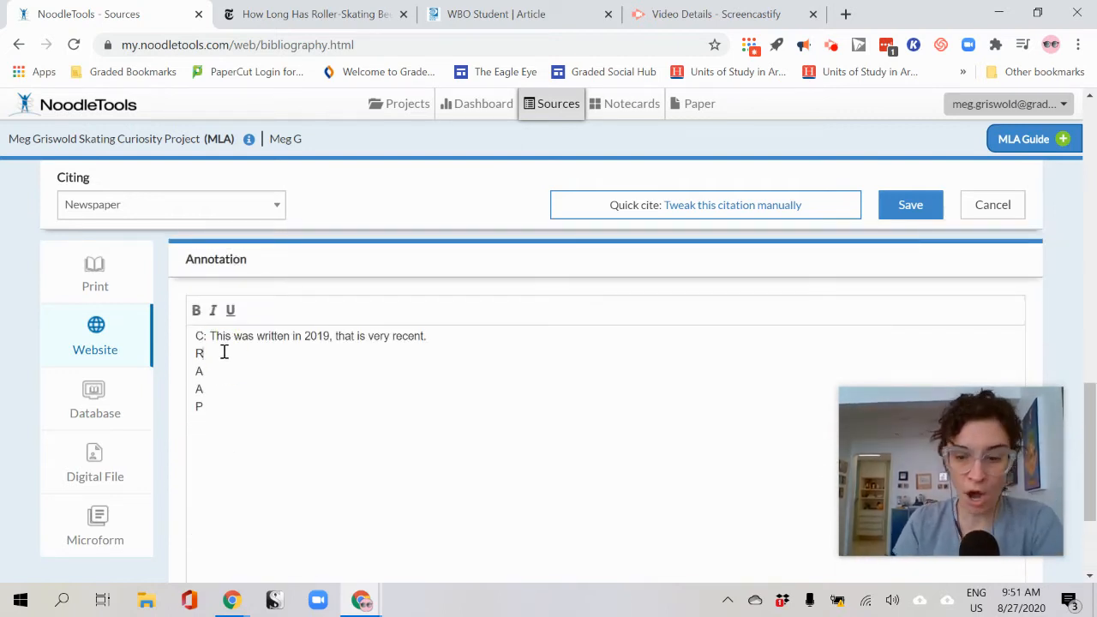
left_click(300, 15)
Scroll through the NYT roller-skating article, then return to the NoodleTools annotation editor
scroll(480, 290, "up", 3)
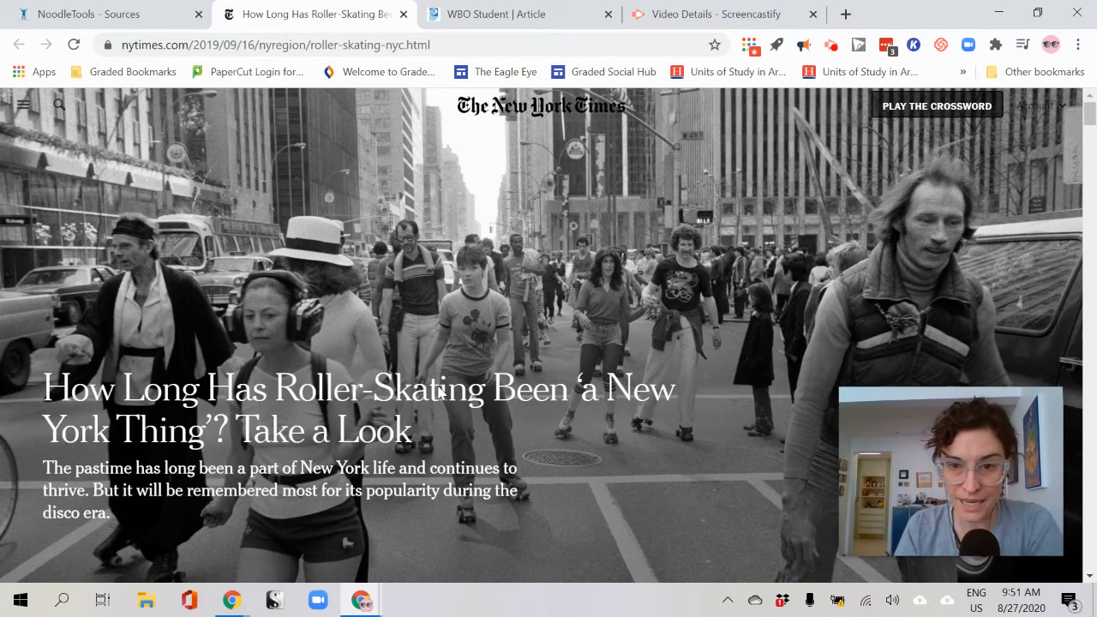
scroll(442, 393, "down", 2)
scroll(439, 393, "down", 10)
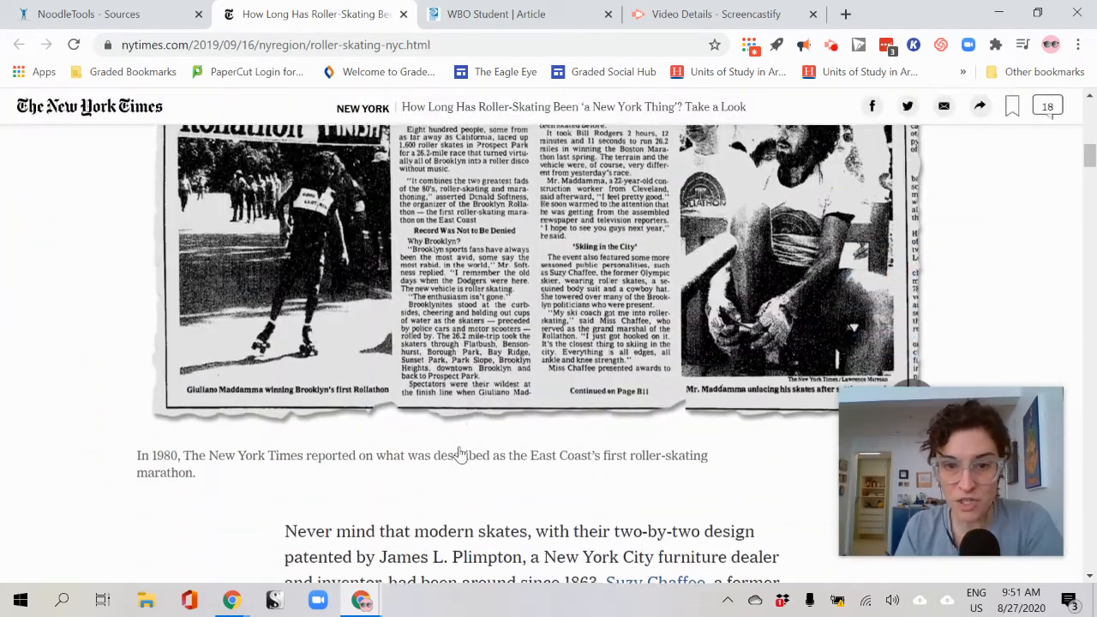
scroll(461, 455, "down", 15)
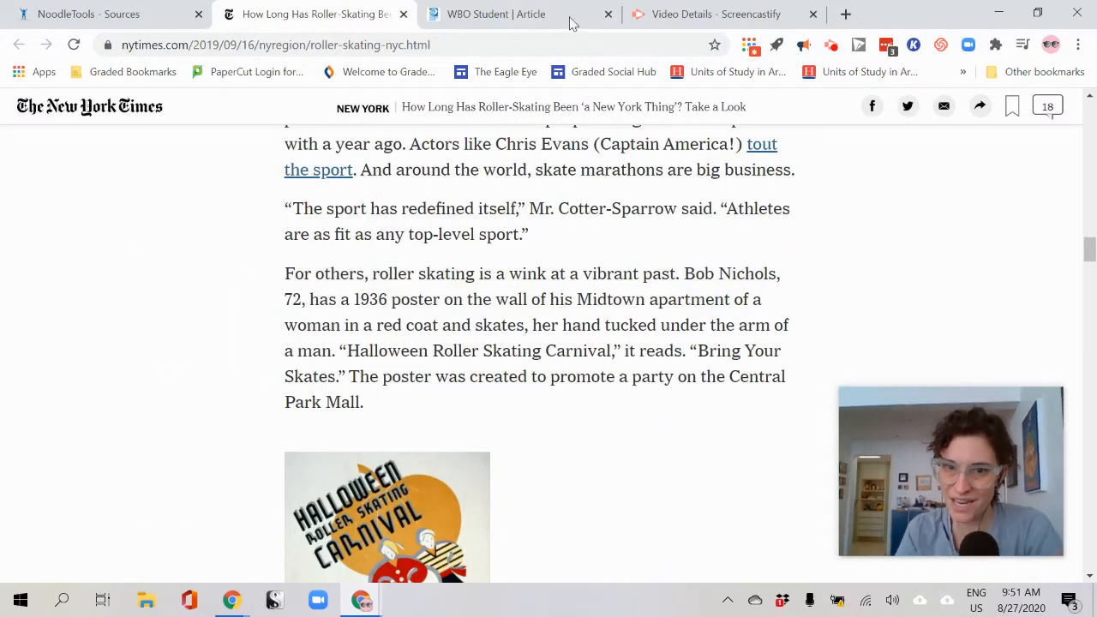
left_click(73, 14)
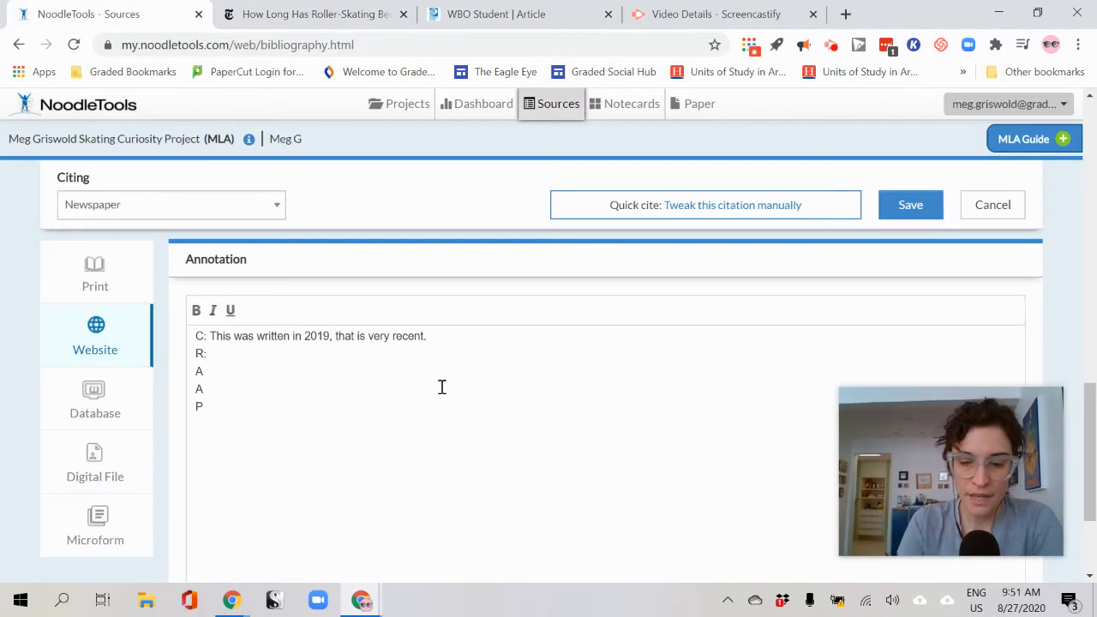
Write the R line saying the article is all about roller-skating history, then place the caret on the first A line
type("This is all about ")
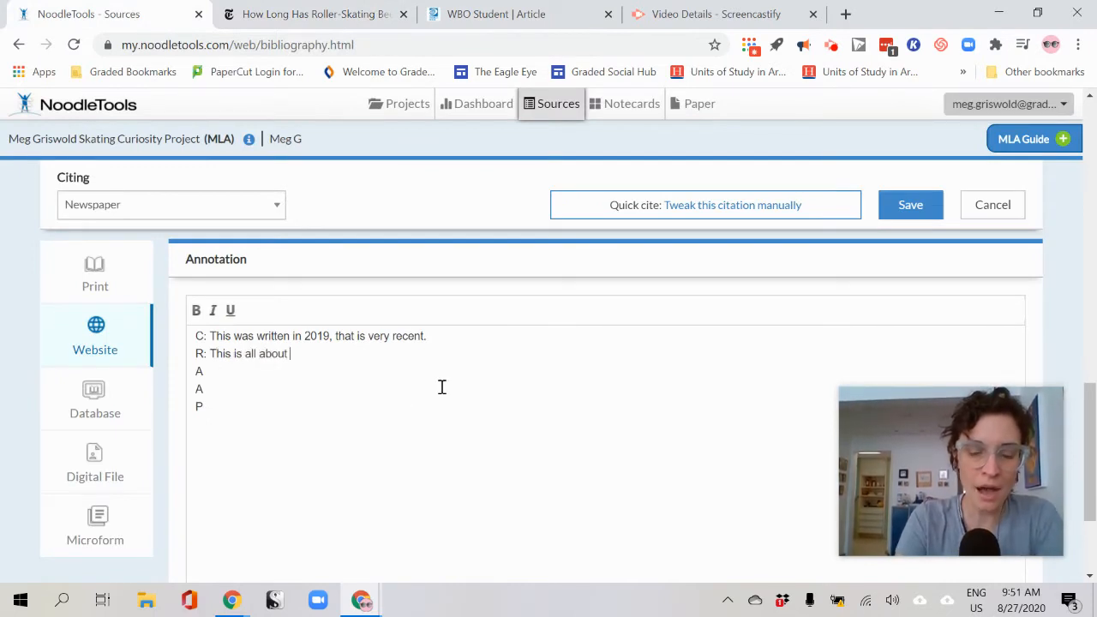
type("the history of roller skating, so it fits my topic.")
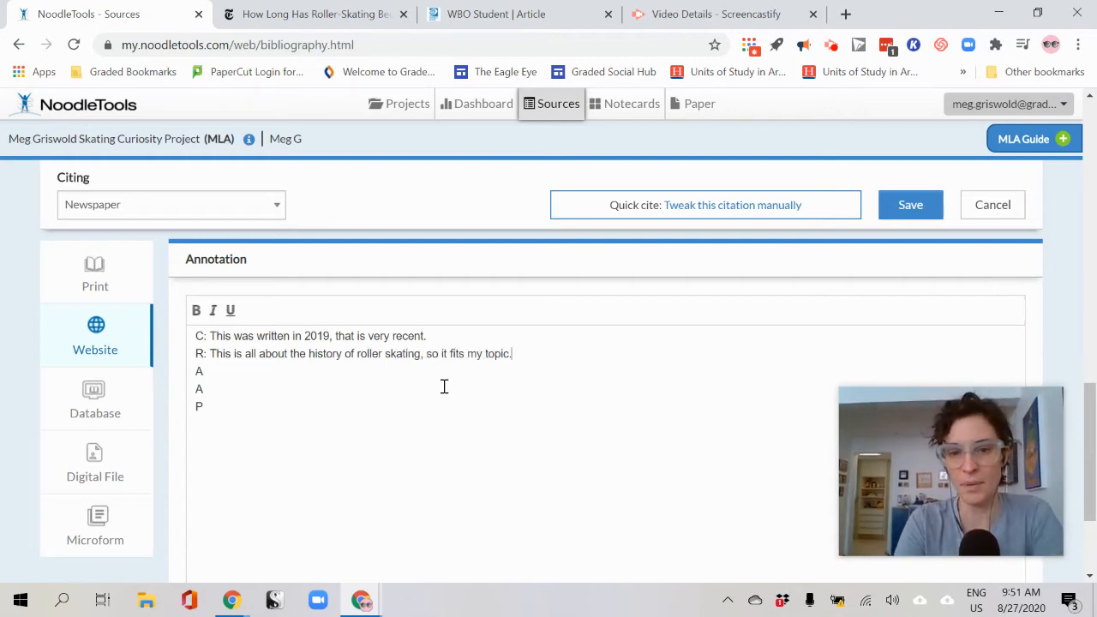
left_click(260, 384)
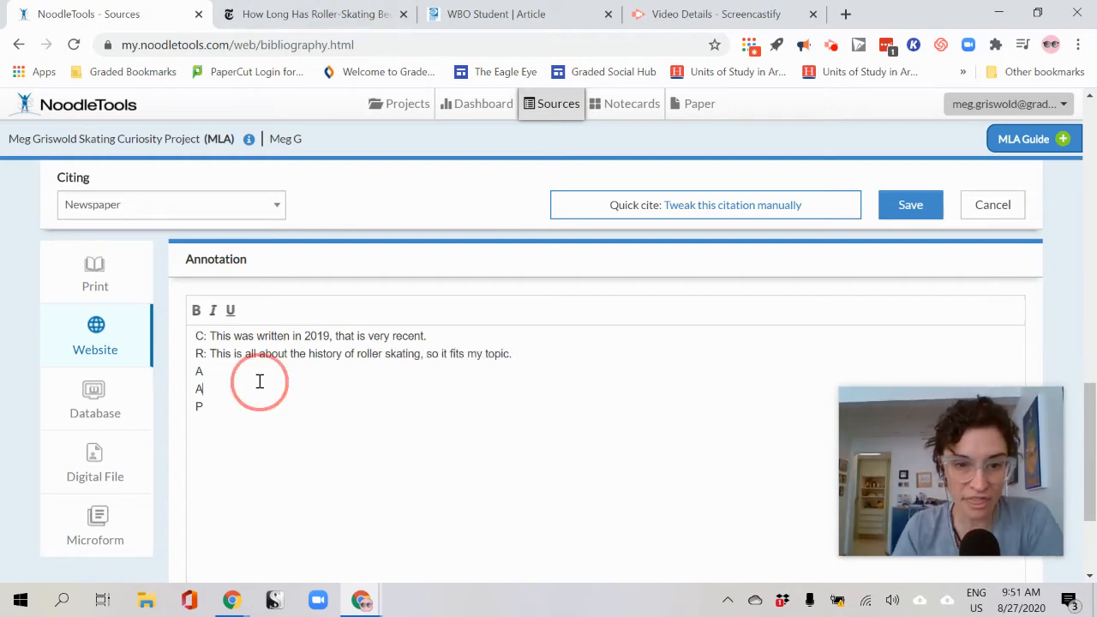
left_click(252, 370)
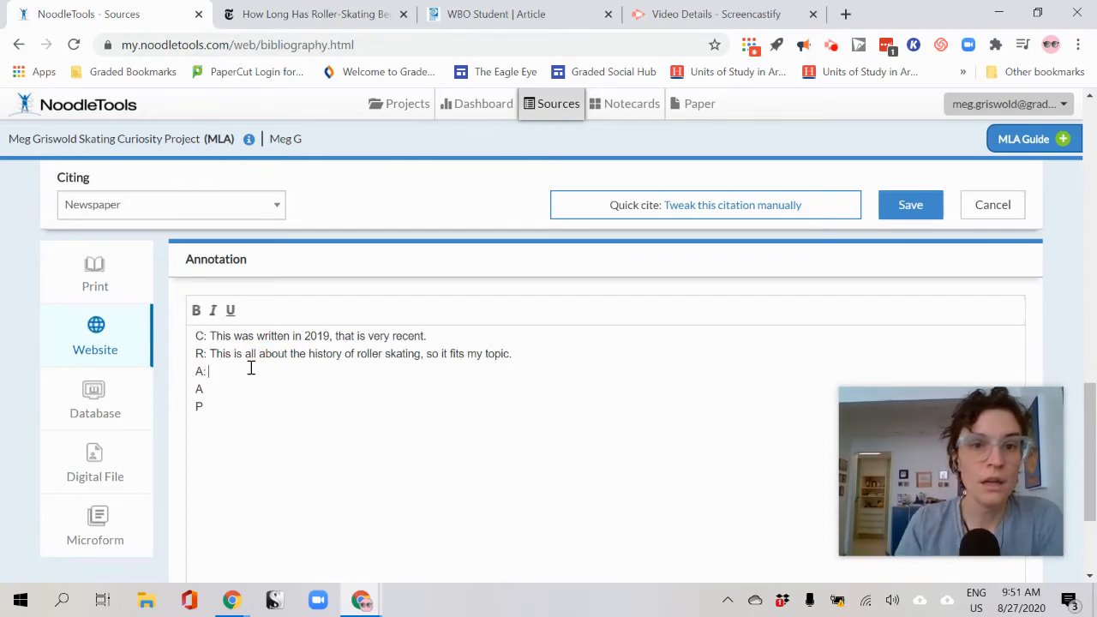
left_click(296, 13)
Scroll to the NYT article's byline, open the author's profile, and expand her full biography
scroll(461, 355, "up", 10)
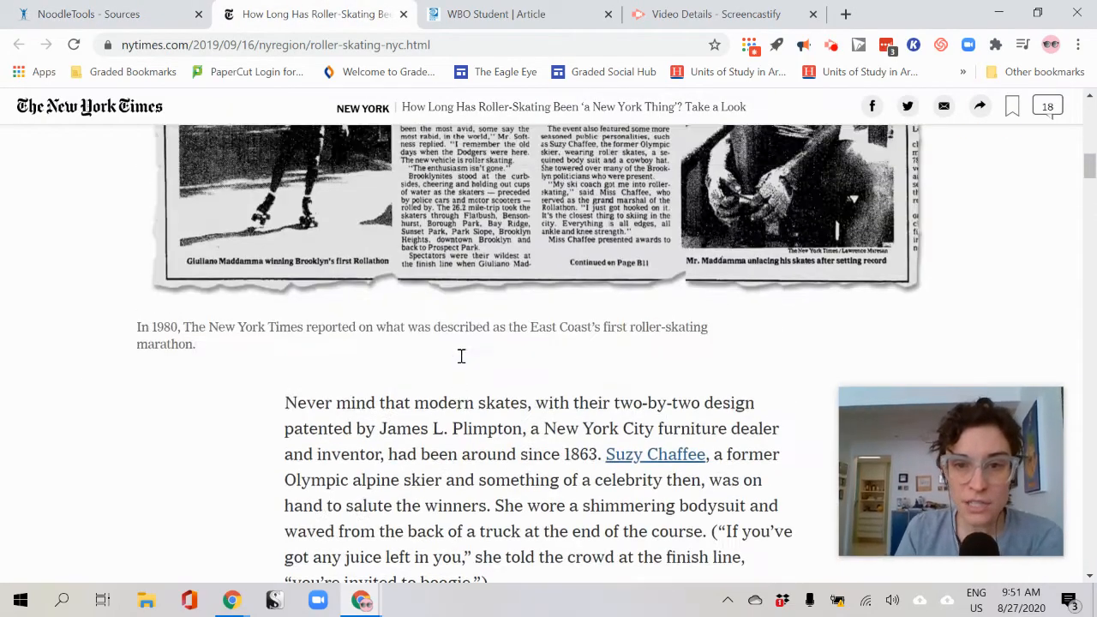
scroll(461, 356, "up", 10)
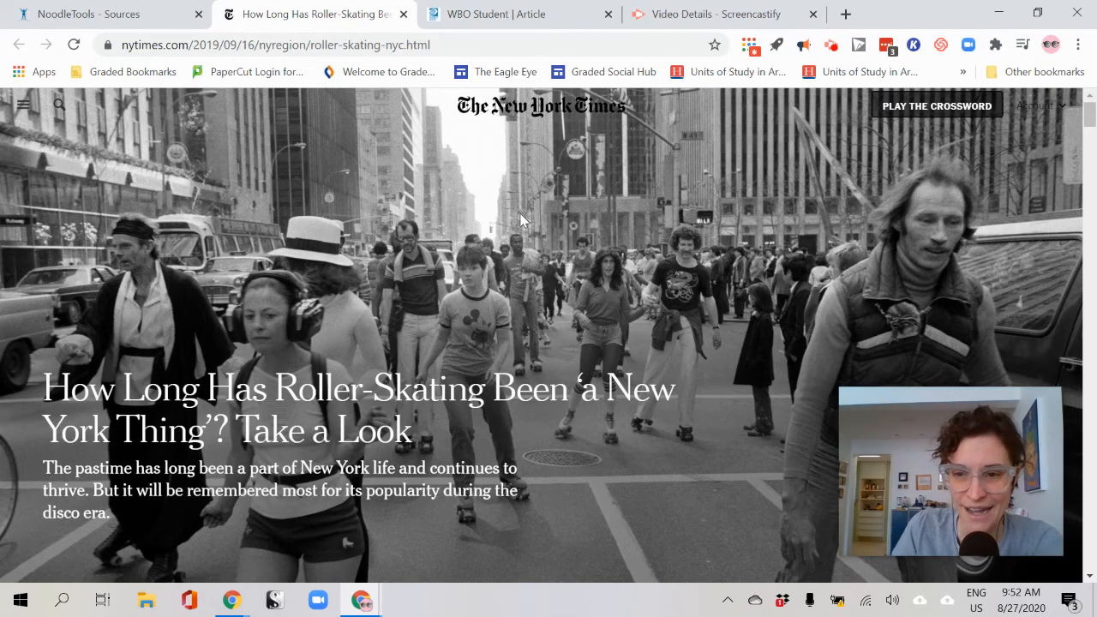
scroll(480, 292, "down", 6)
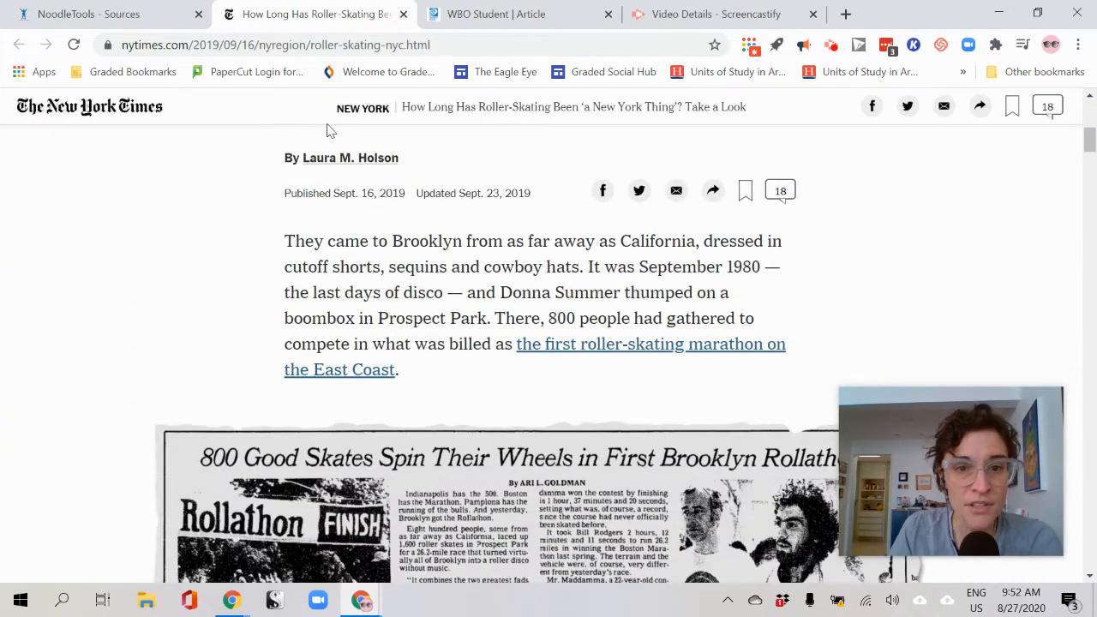
left_click(340, 165)
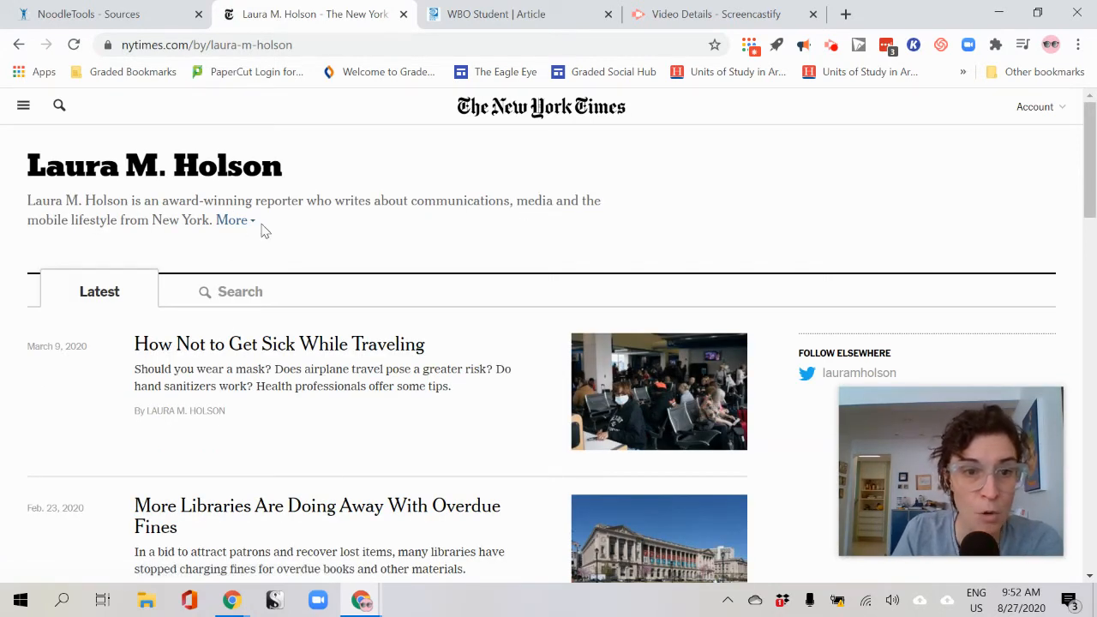
left_click(234, 221)
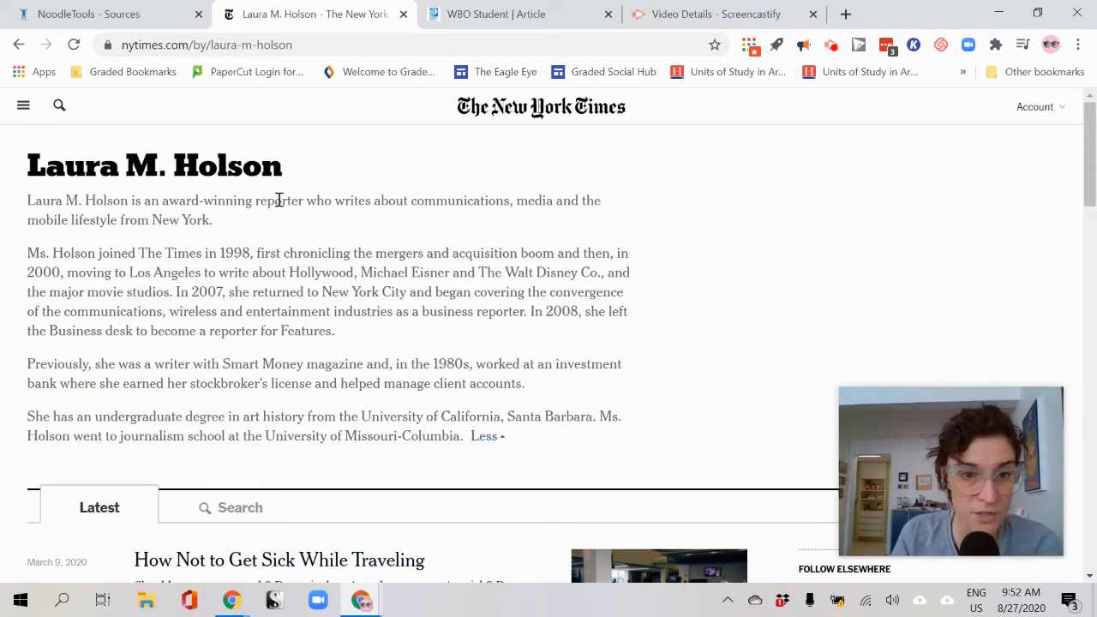
Write the first A line: the Times is a respected newspaper and the author is experienced and award-winning
left_click(115, 14)
type("The New York Times is a")
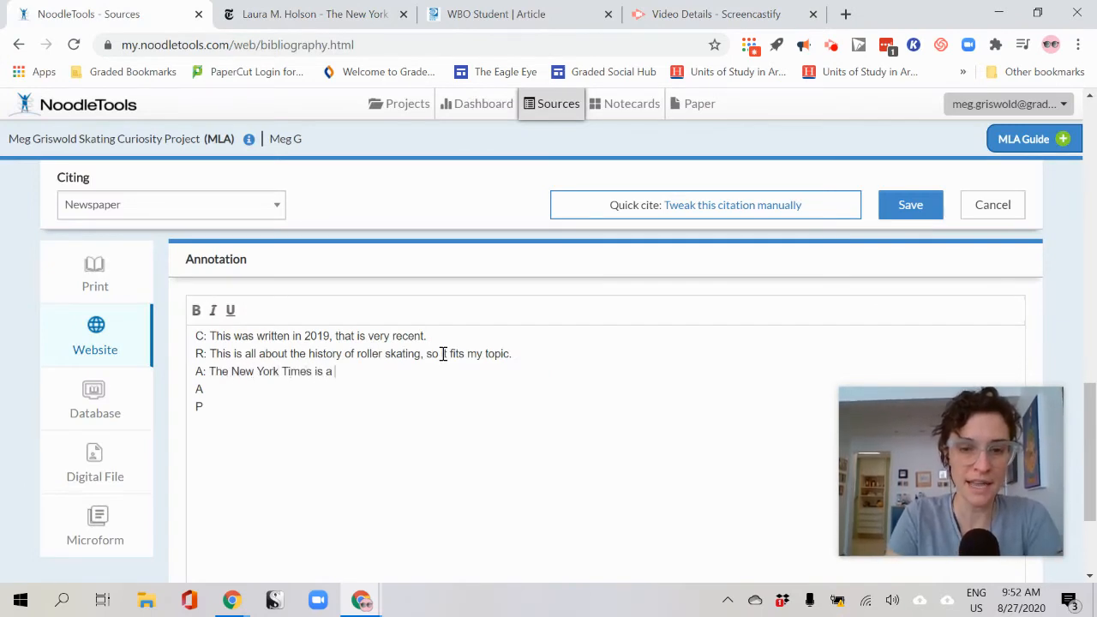
type("respected ne")
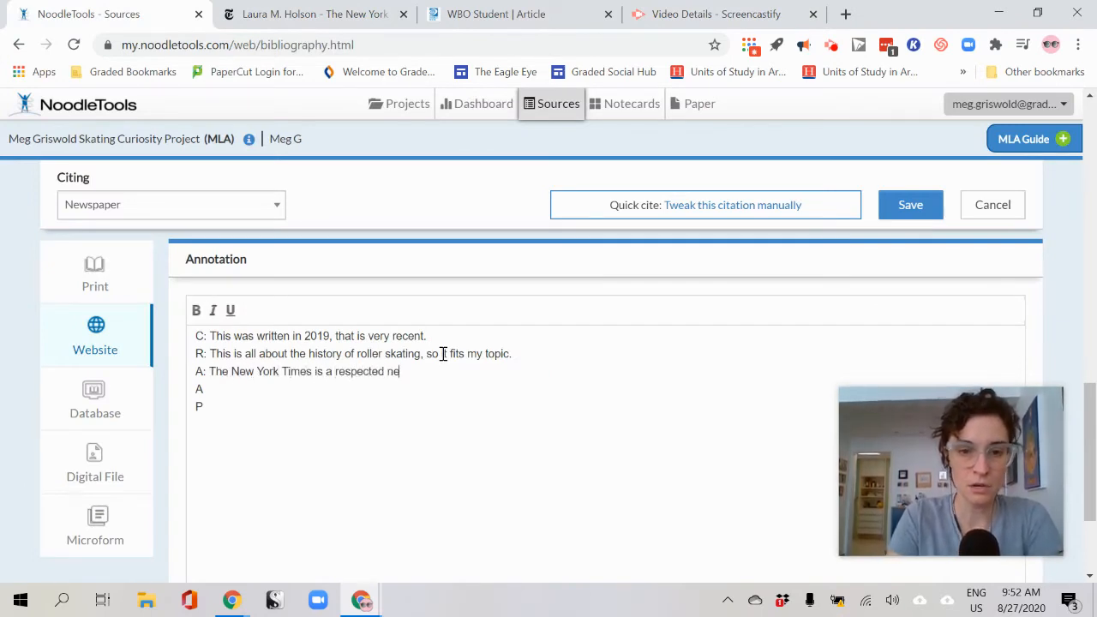
type("wspaper and the au")
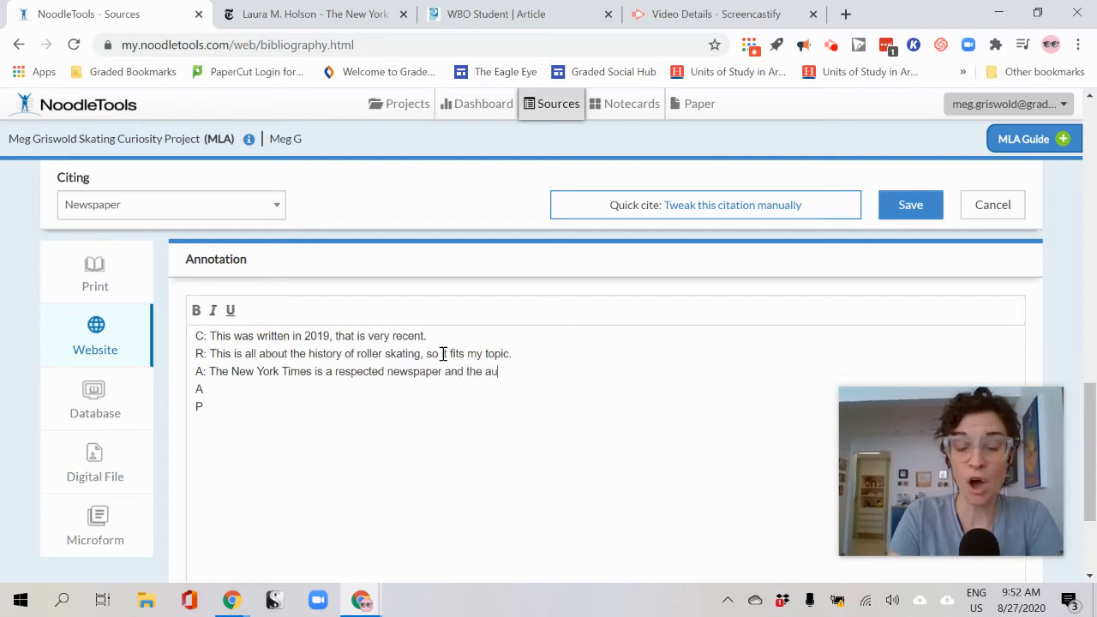
type("thor has many years o")
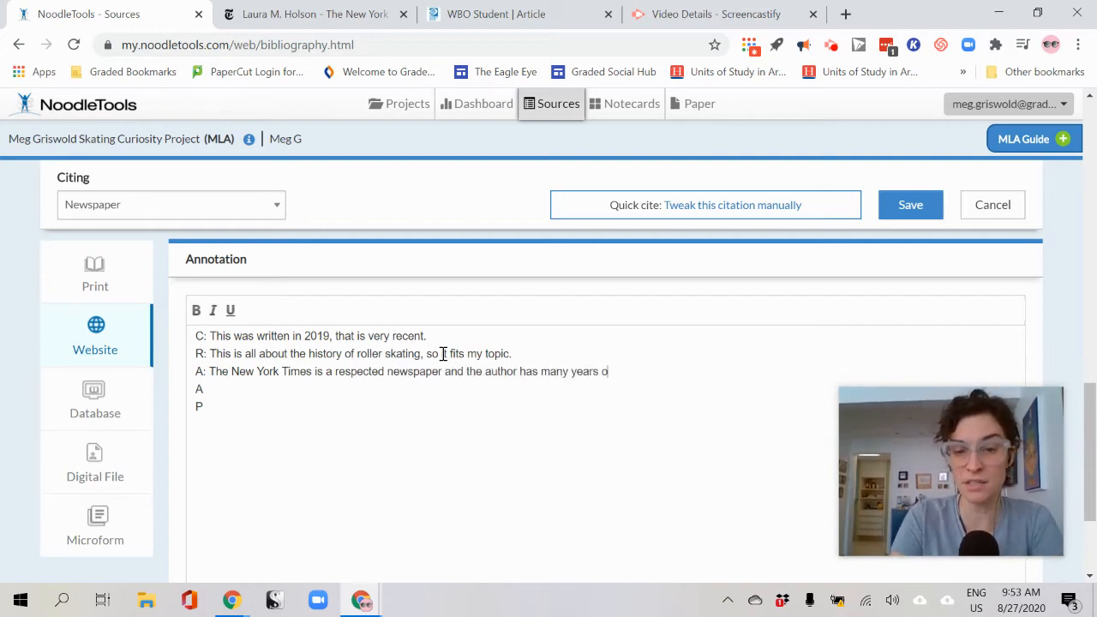
type("f experience and ")
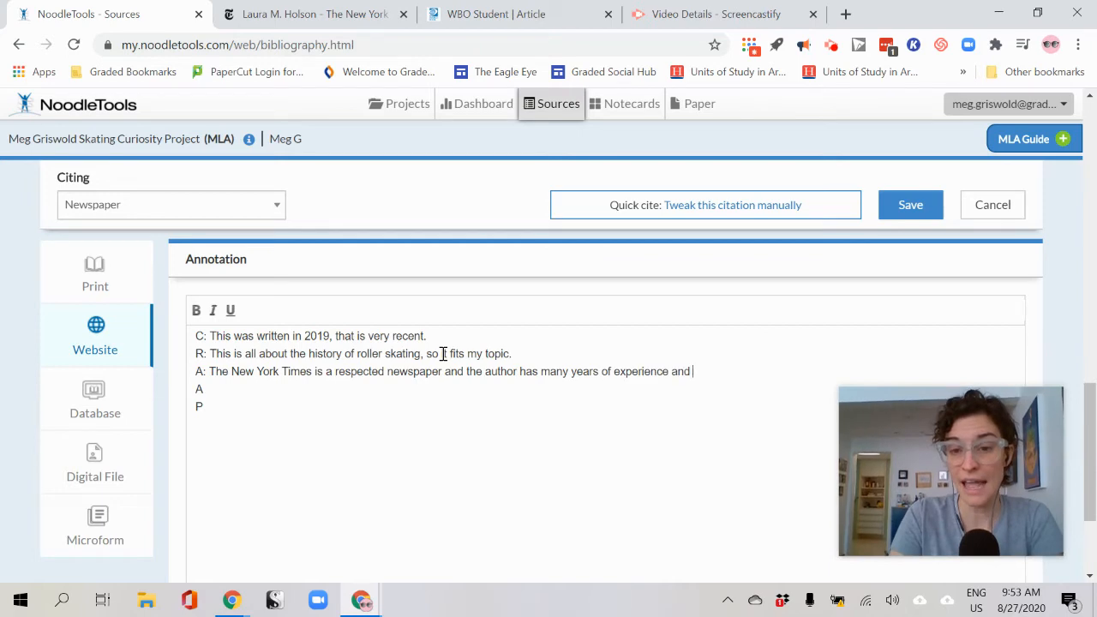
type("has won awards.")
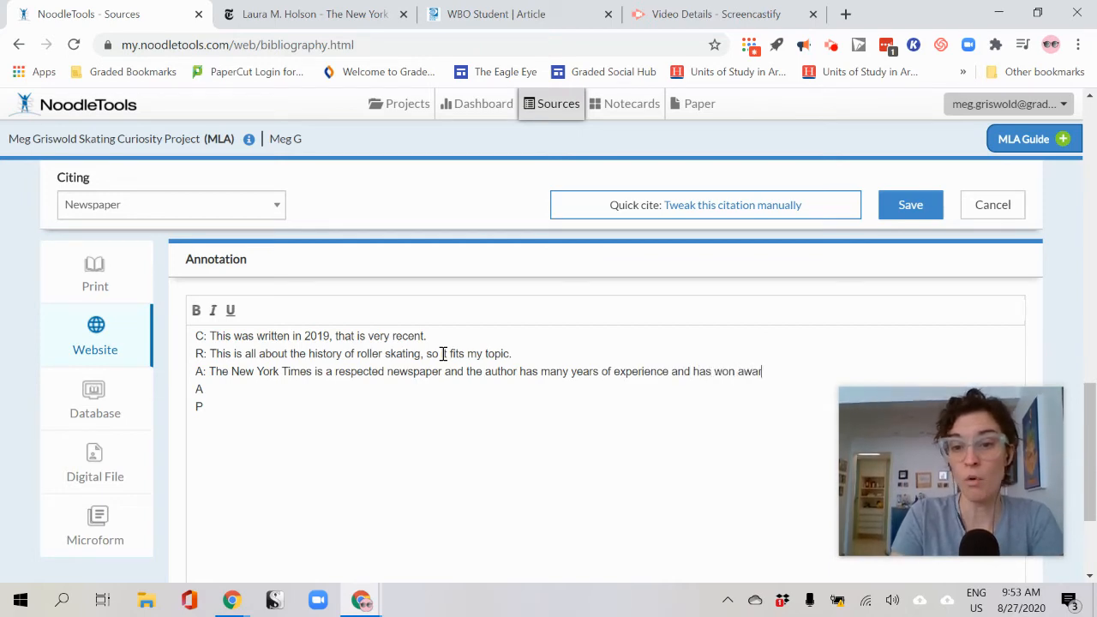
left_click(267, 14)
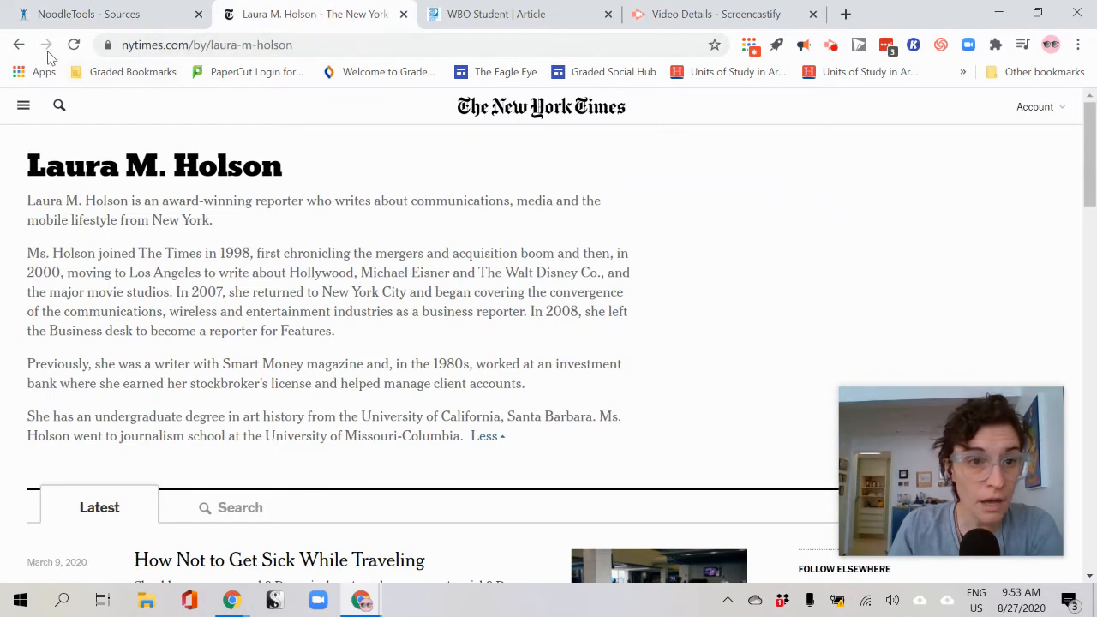
left_click(18, 45)
left_click(73, 15)
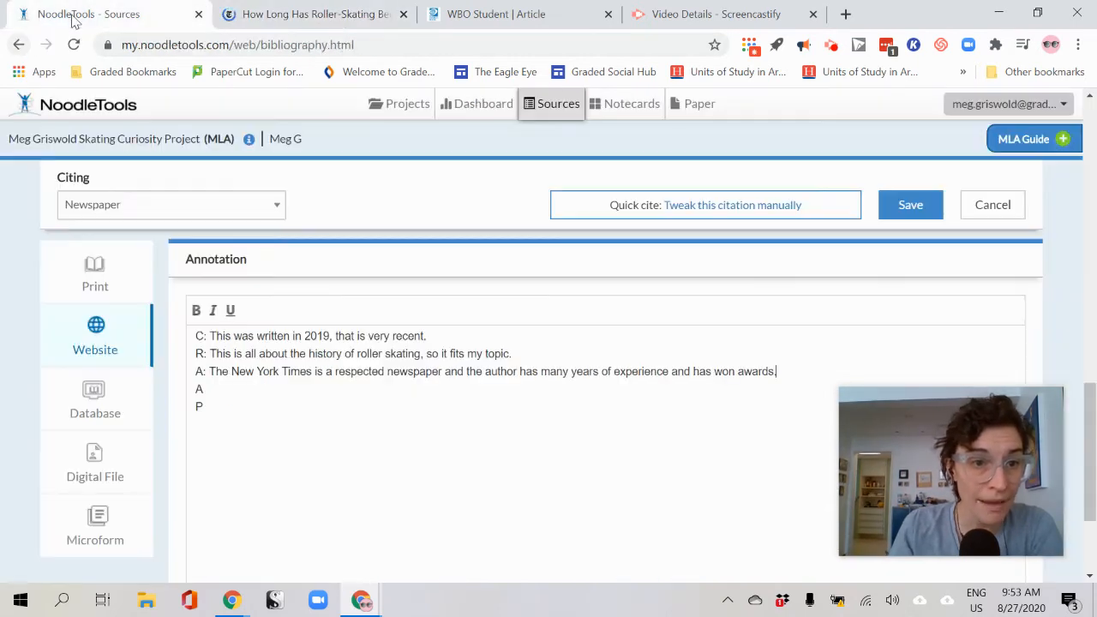
Write the second A line: 'This info matches what I've read before, and goes into more detail. No errors.'
left_click(231, 392)
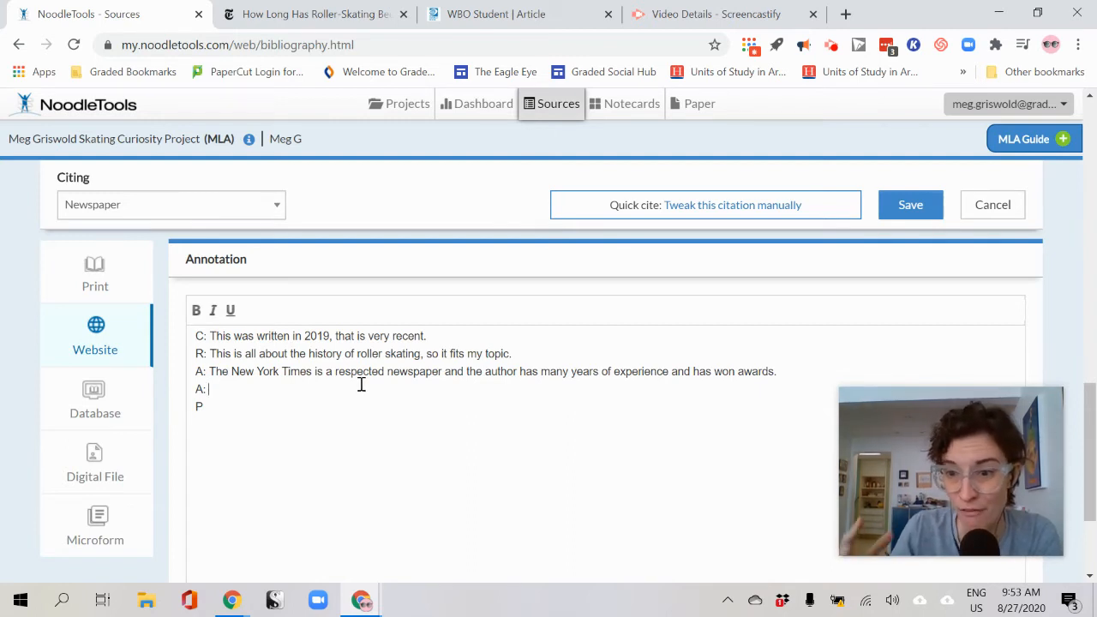
type("This inf")
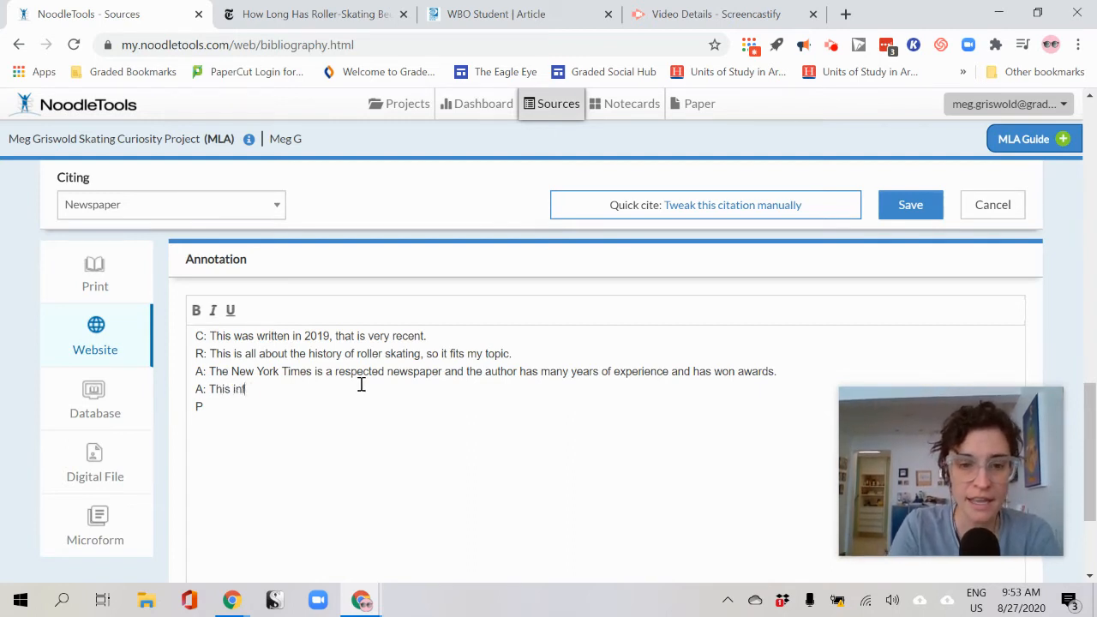
type("o matches what I")
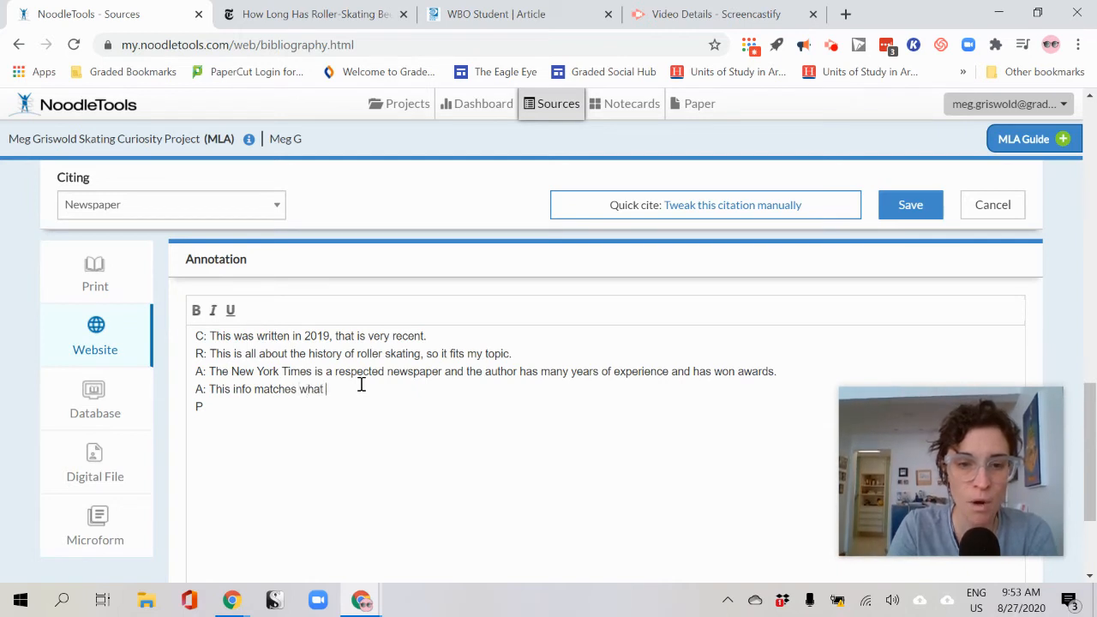
type("'ve read before, and goes itno")
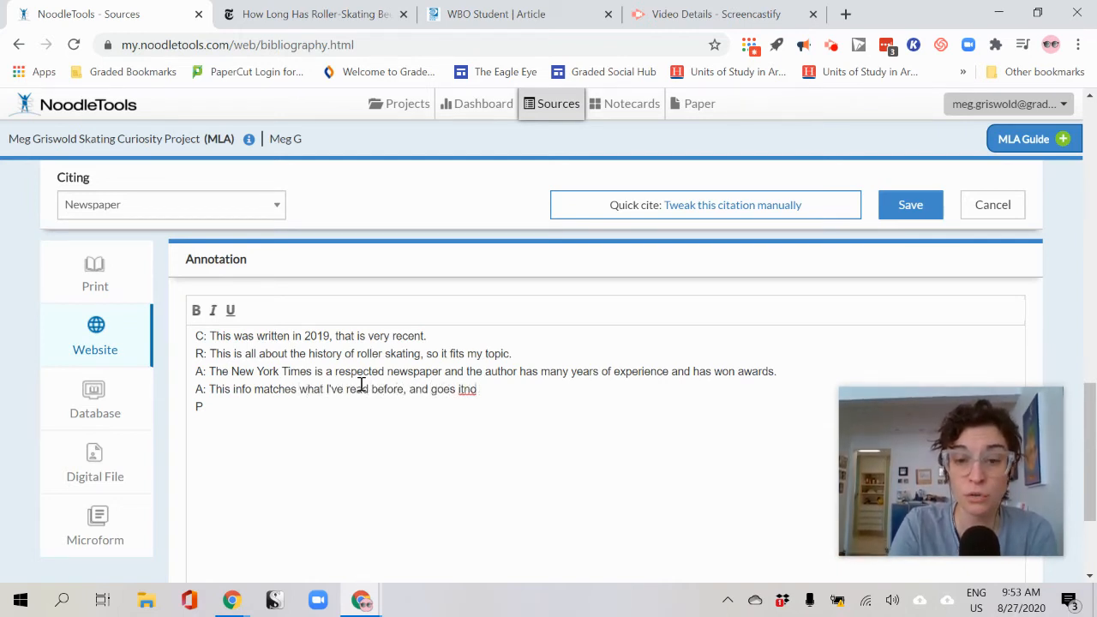
key("BackSpace")
key("BackSpace")
key("BackSpace")
type("nto more de")
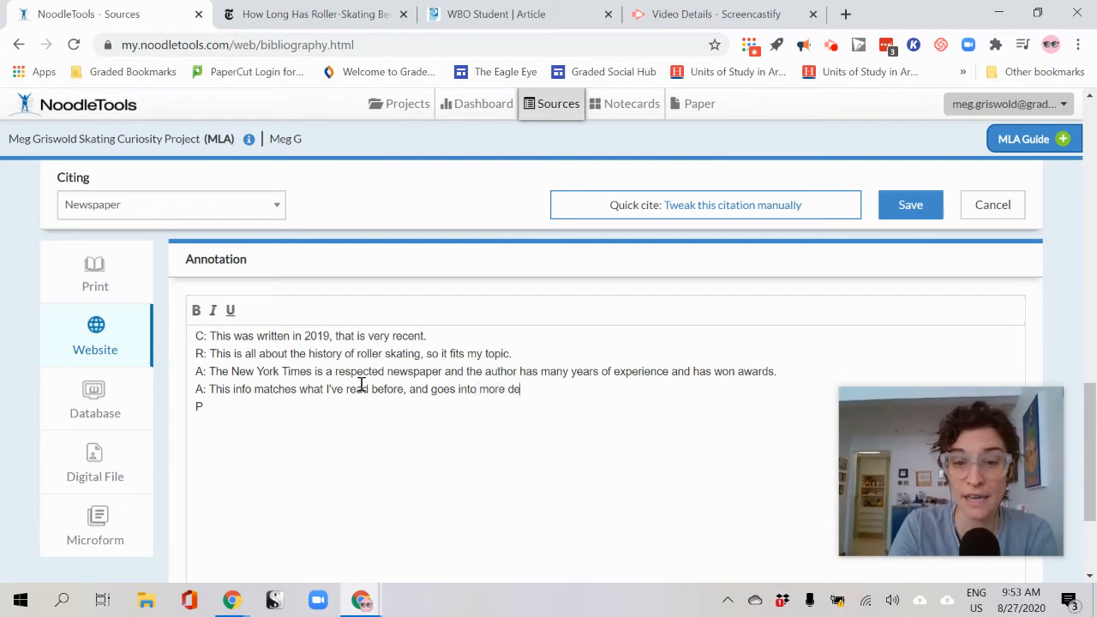
type("tail.  No errors.")
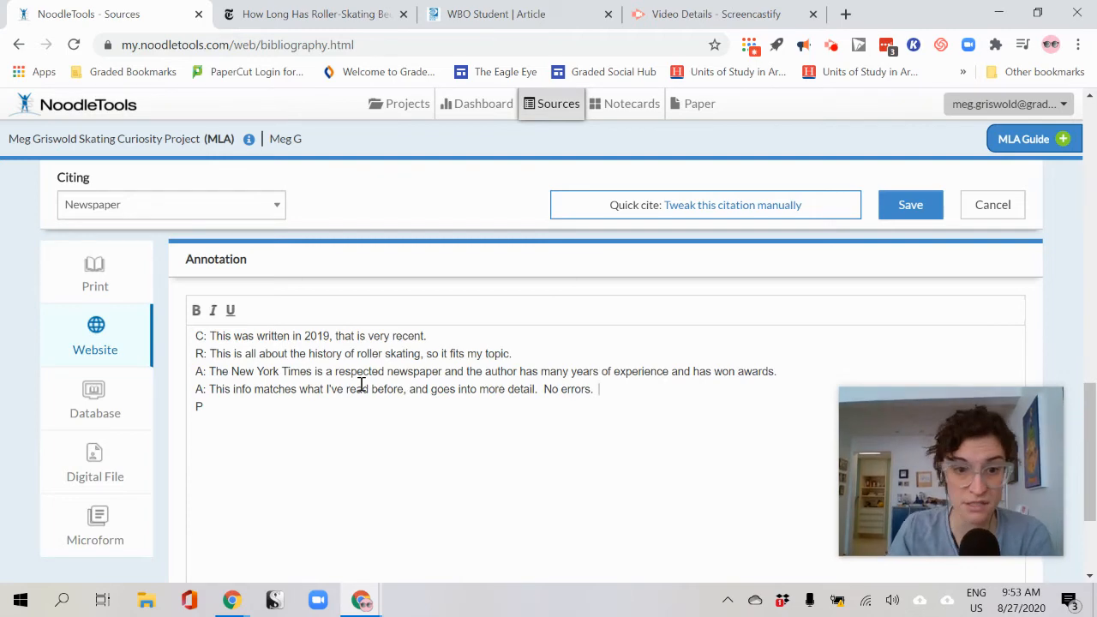
left_click(331, 16)
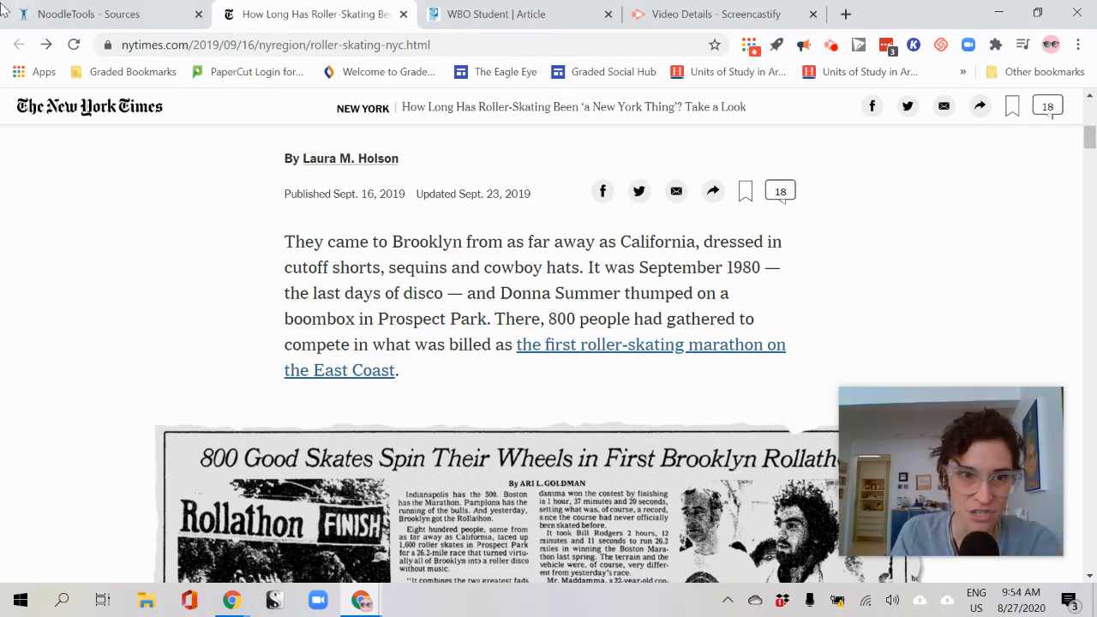
Complete the P line with ': This is informational, it is educating me, so I feel I can trust it.' and save
left_click(48, 15)
type(": This is info")
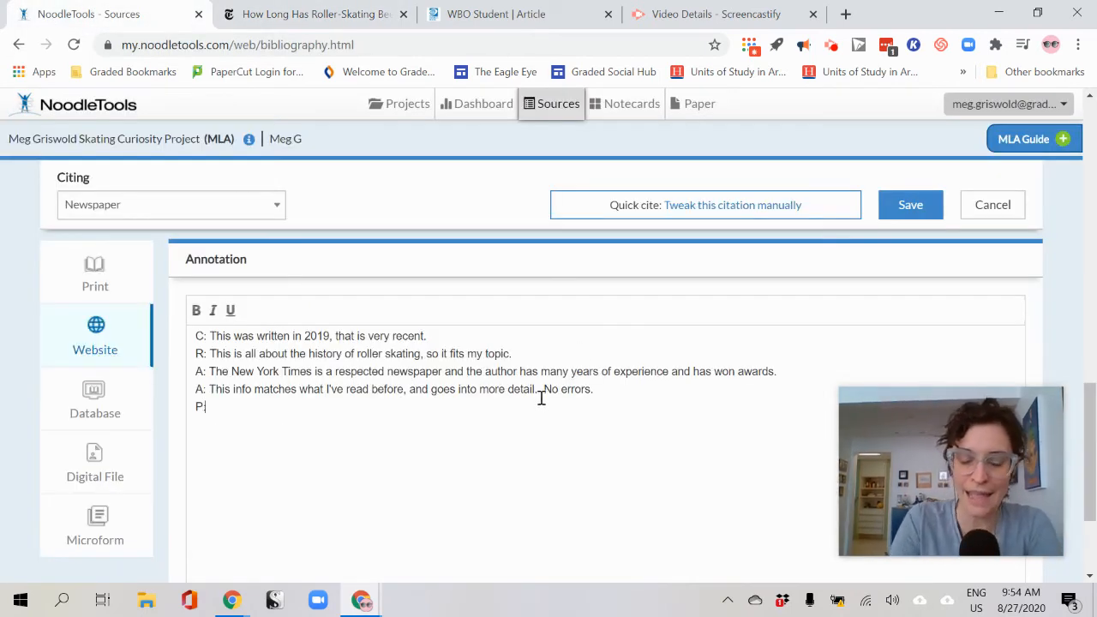
type("rmat")
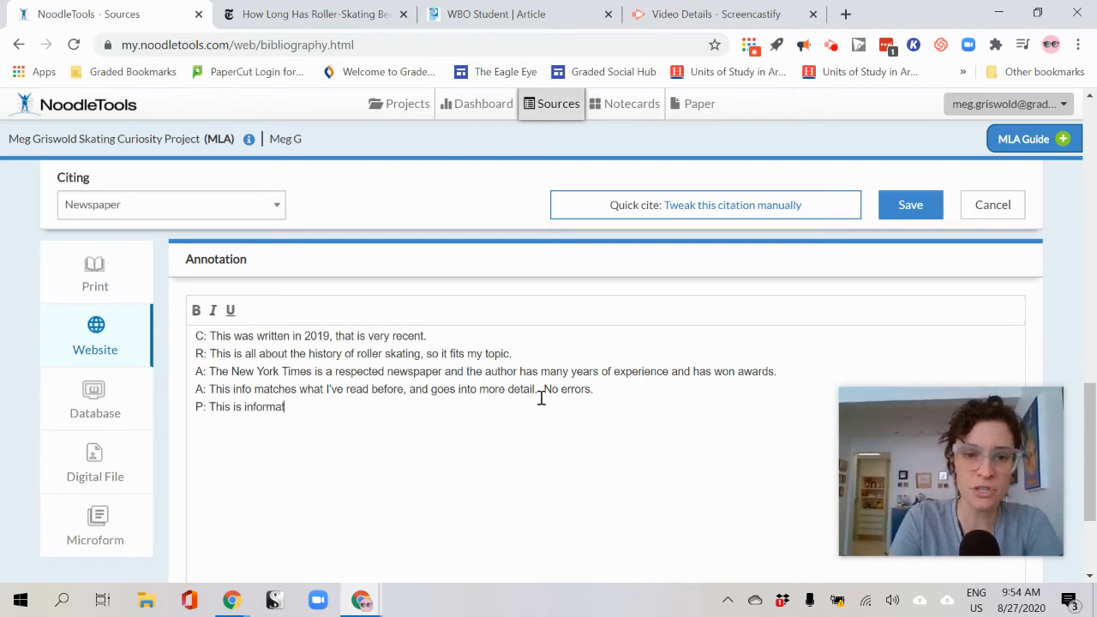
type("ional, it is educ")
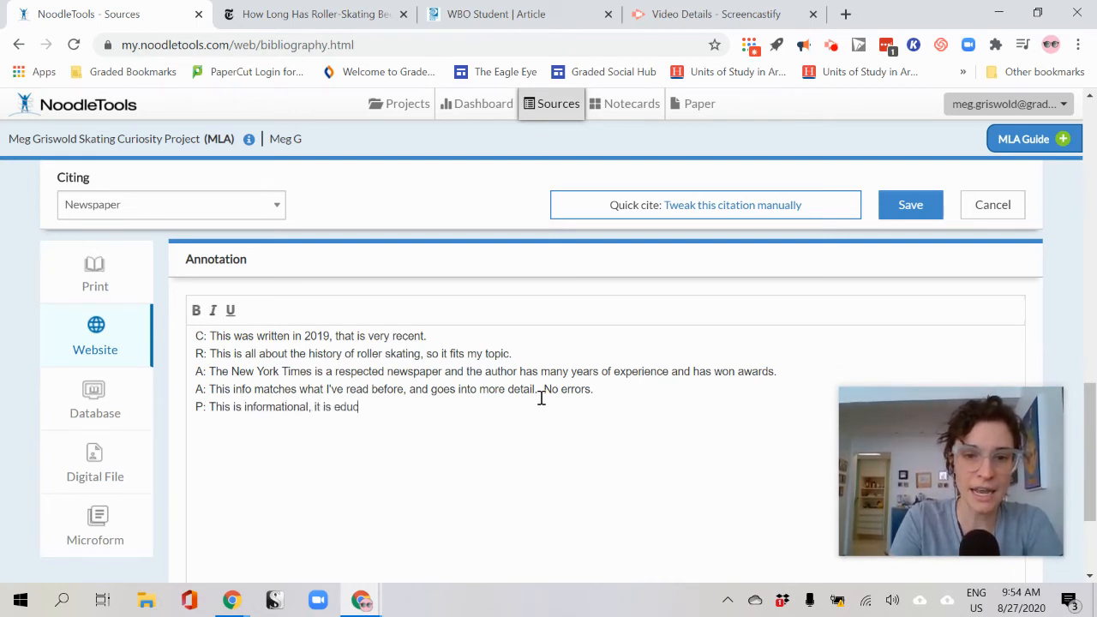
type("ating me, so I")
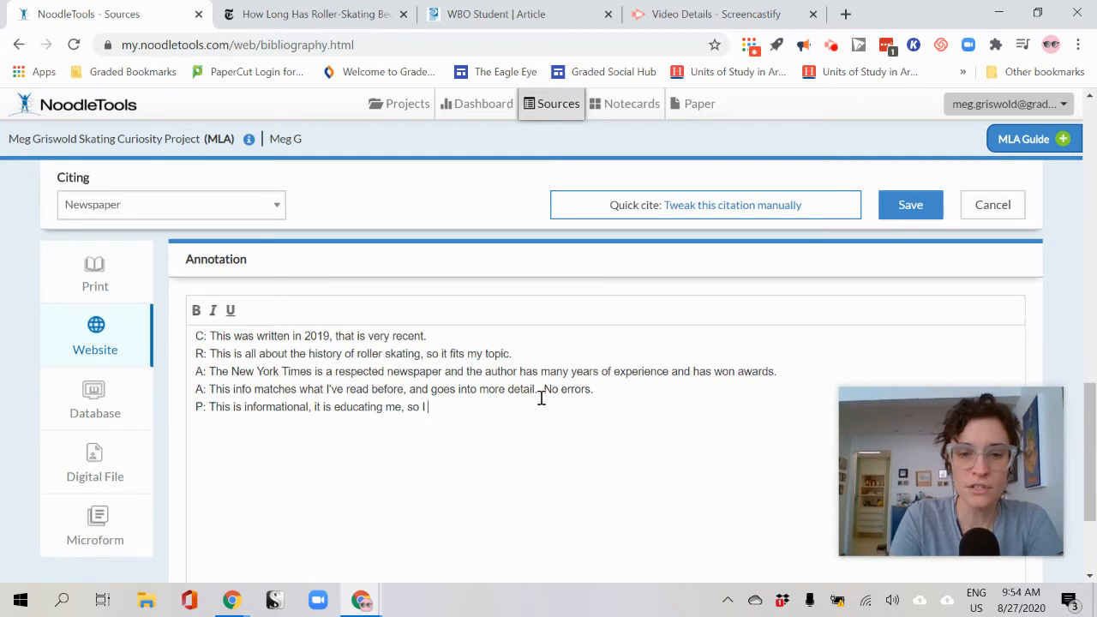
type(" feel I can trust it.")
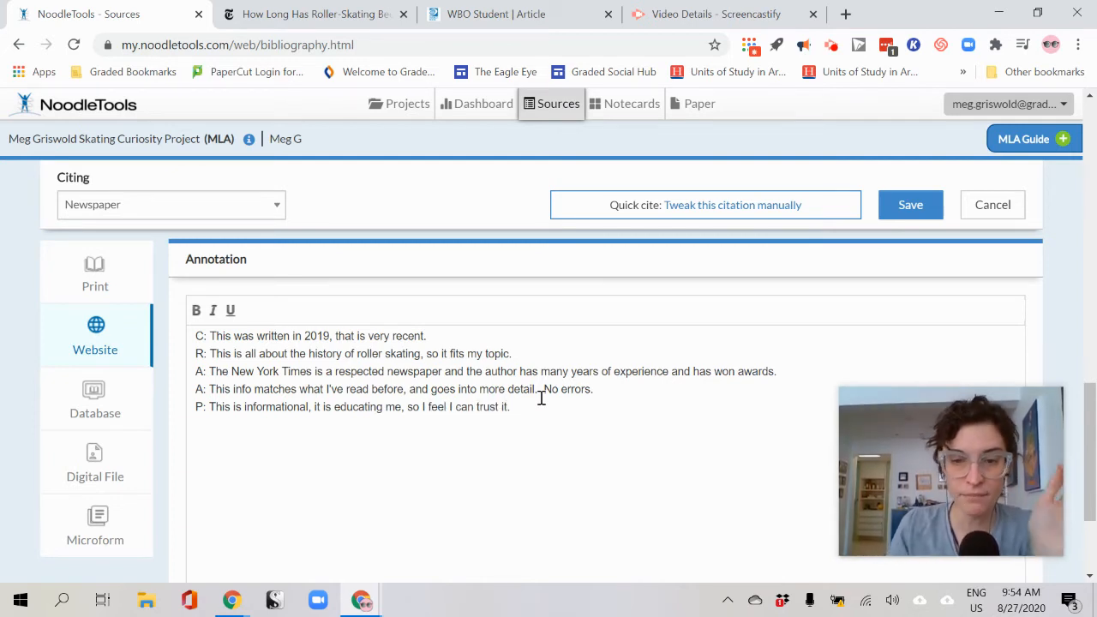
left_click(931, 206)
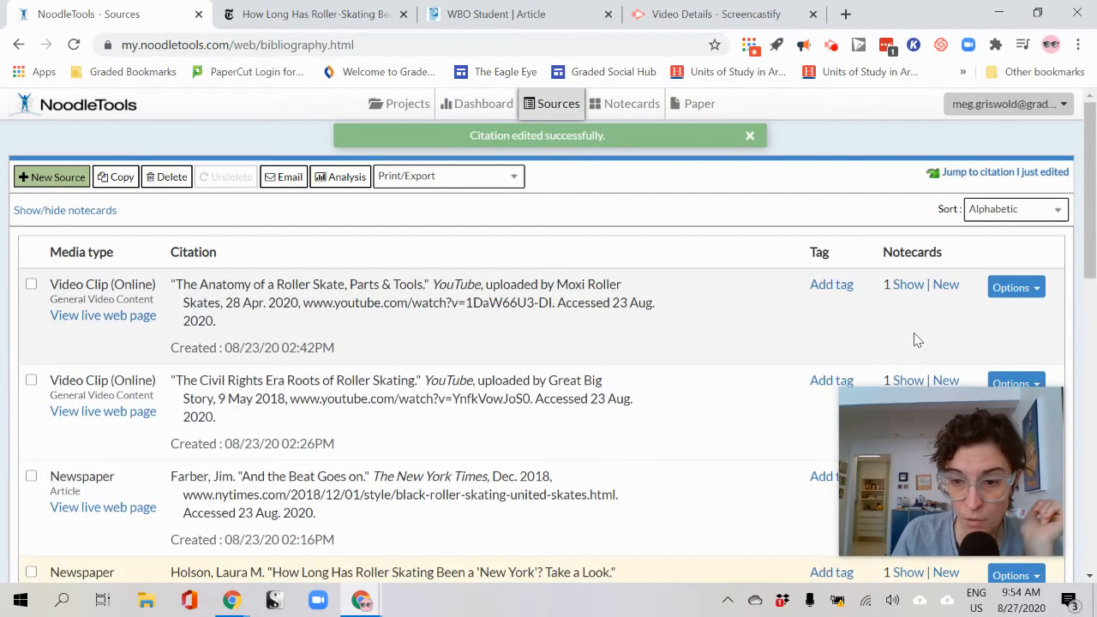
Highlight the saved annotation in the Sources list, then advance the slideshow to slide 65
scroll(843, 374, "down", 3)
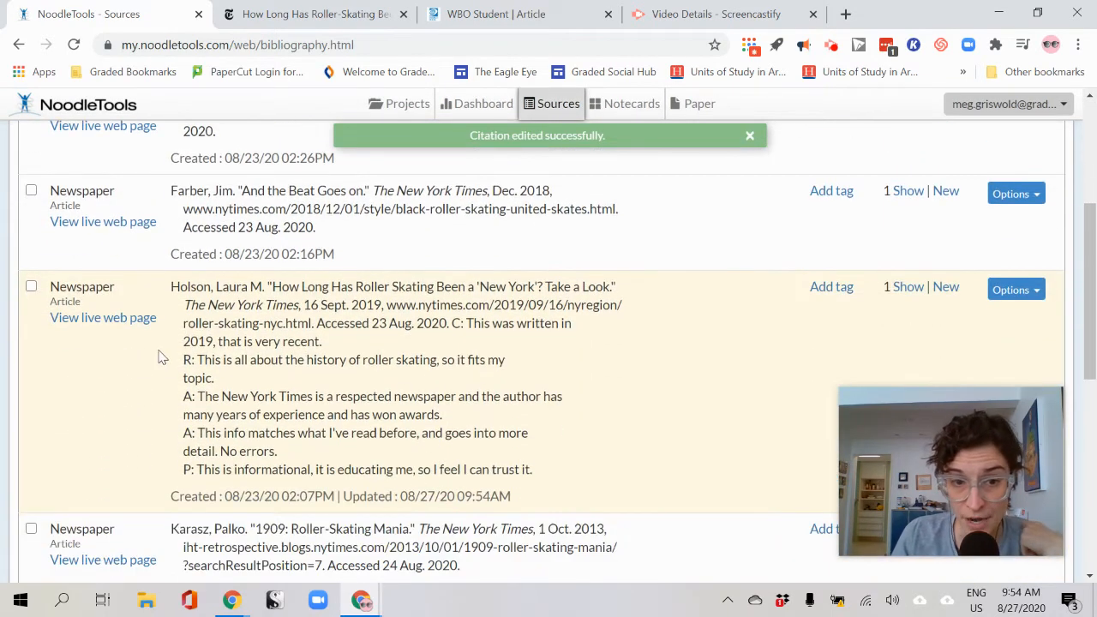
mouse_move(449, 323)
left_mouse_down()
mouse_move(517, 392)
mouse_move(544, 485)
left_mouse_up()
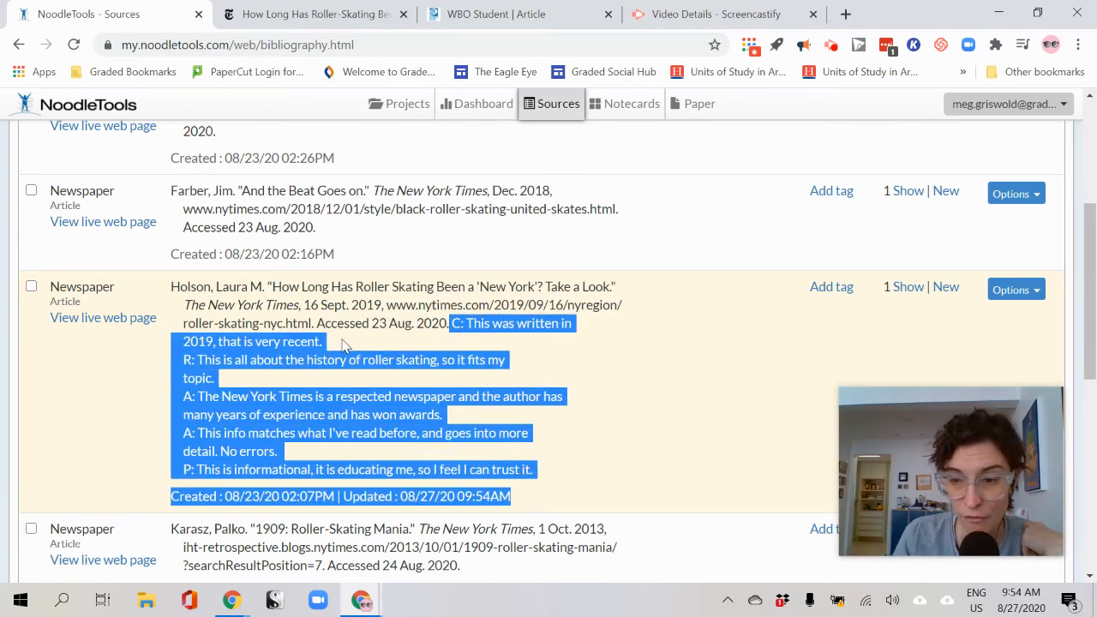
scroll(343, 345, "up", 2)
scroll(341, 345, "up", 1)
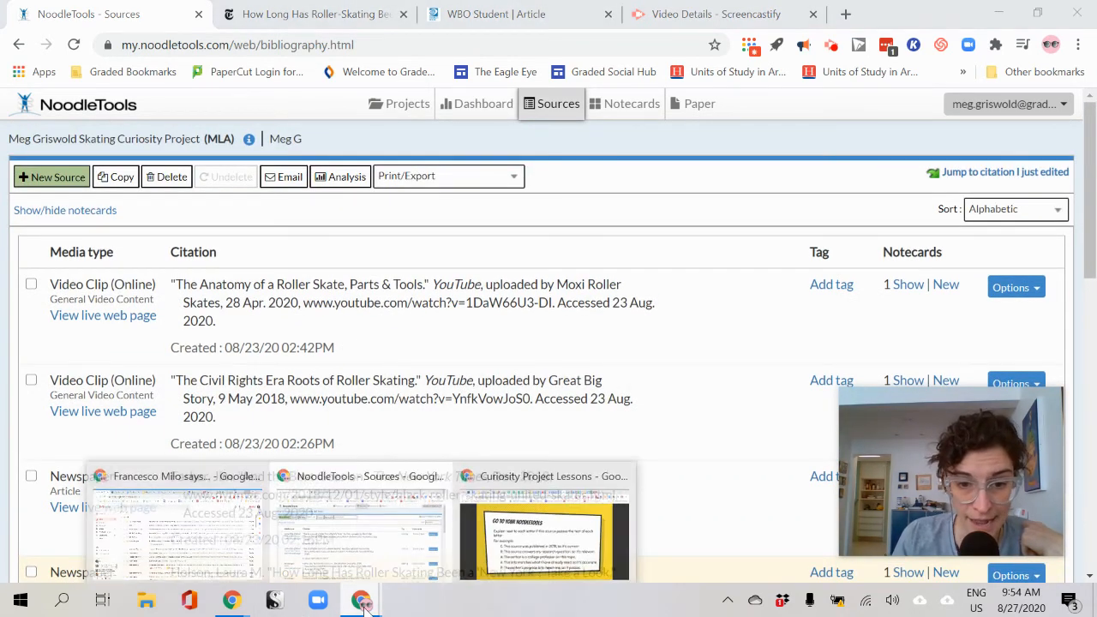
left_click(476, 551)
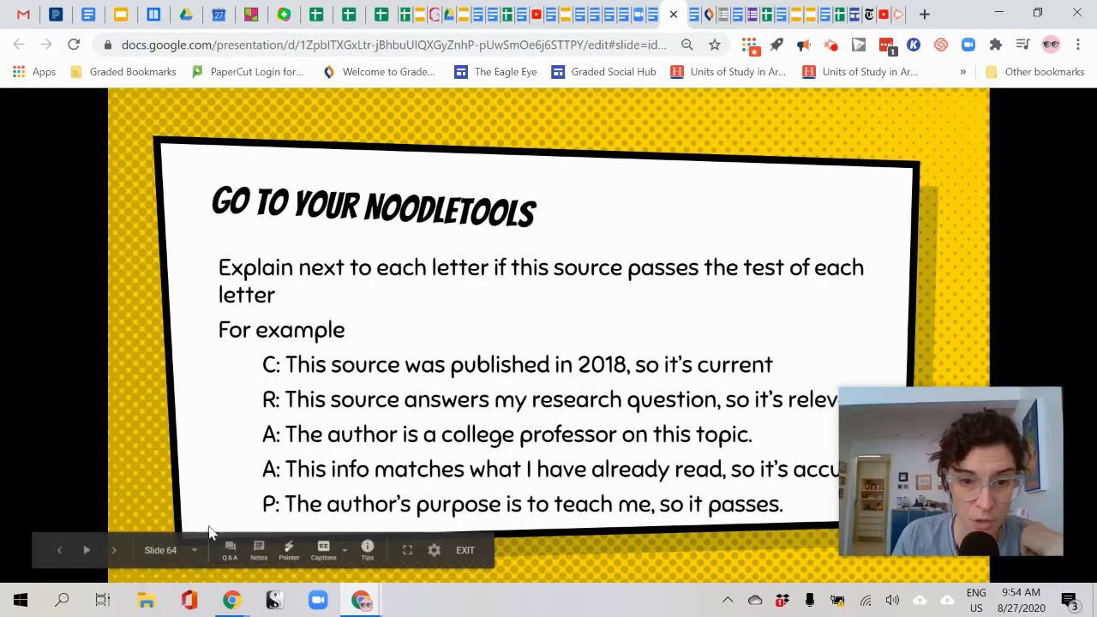
left_click(114, 550)
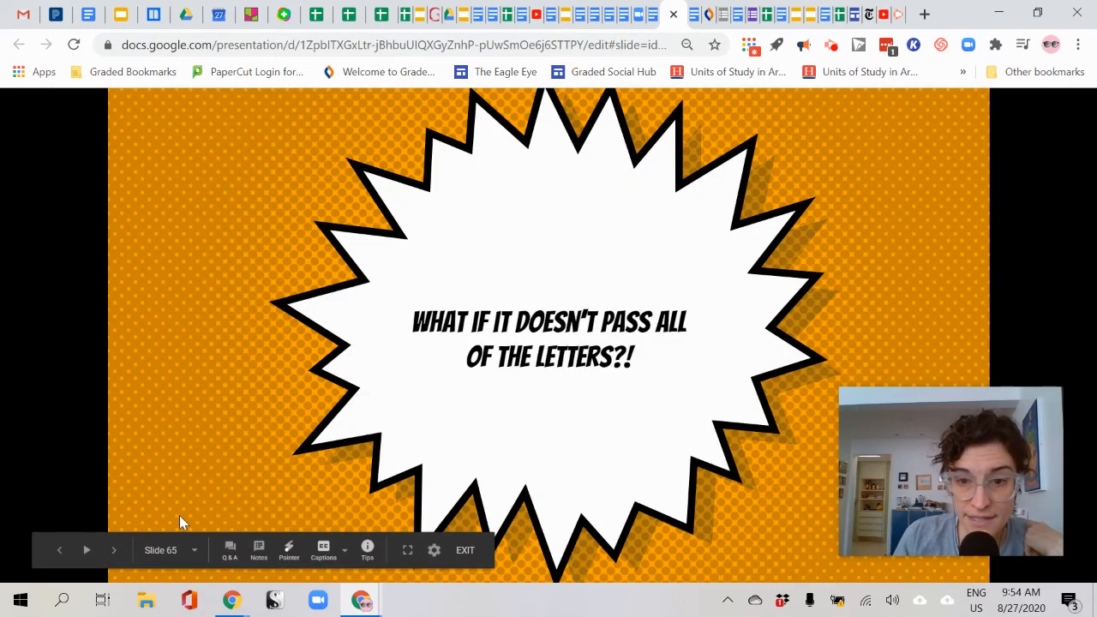